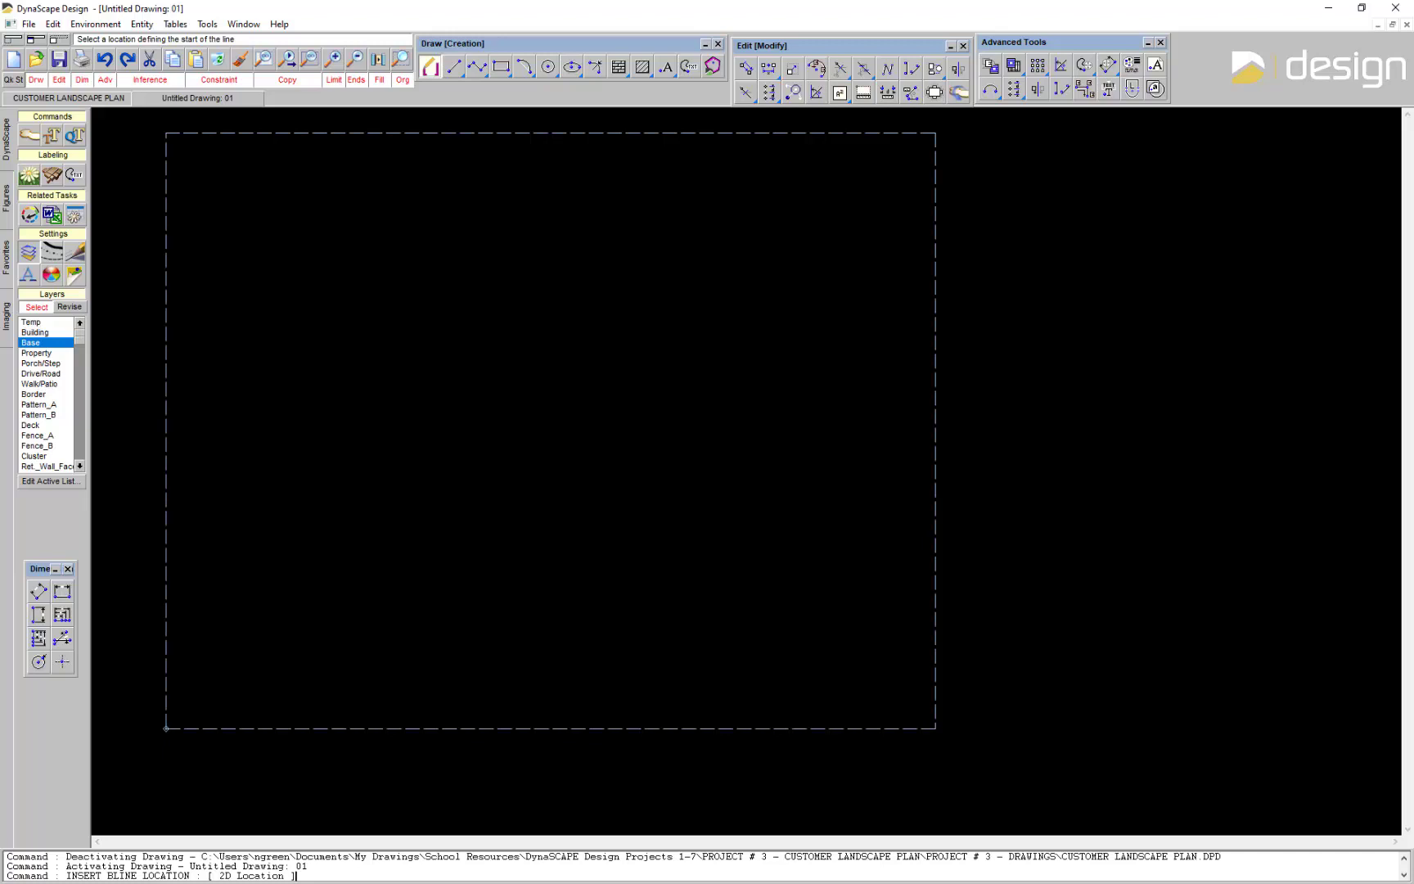
Step: Insert the BASIC FRONT PLAN.PNG site plan as a raster image inside the dashed drawing border
{"action": "left_click", "coordinate": [8, 312]}
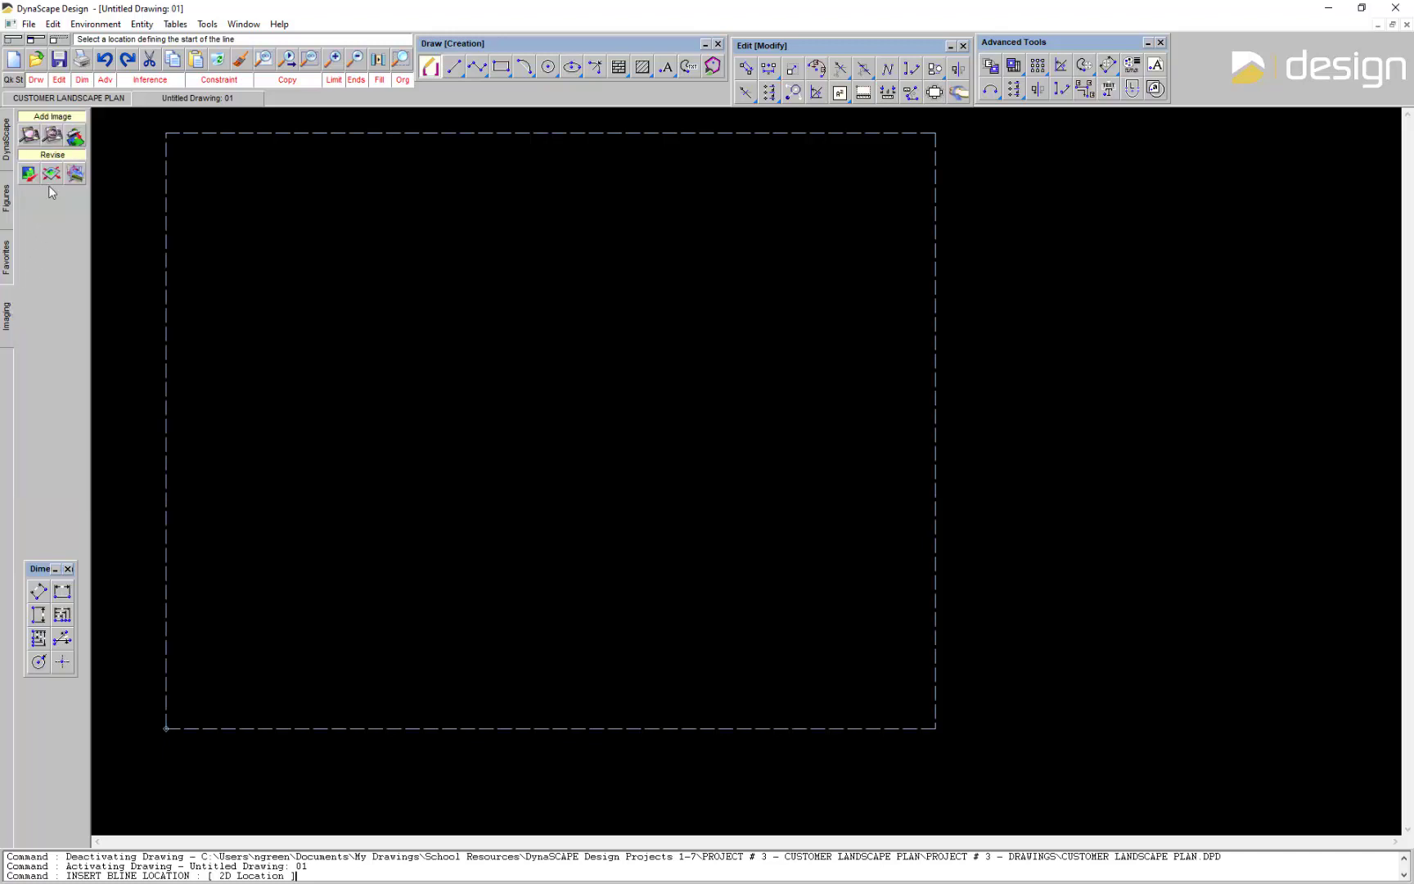
{"action": "left_click", "coordinate": [76, 136]}
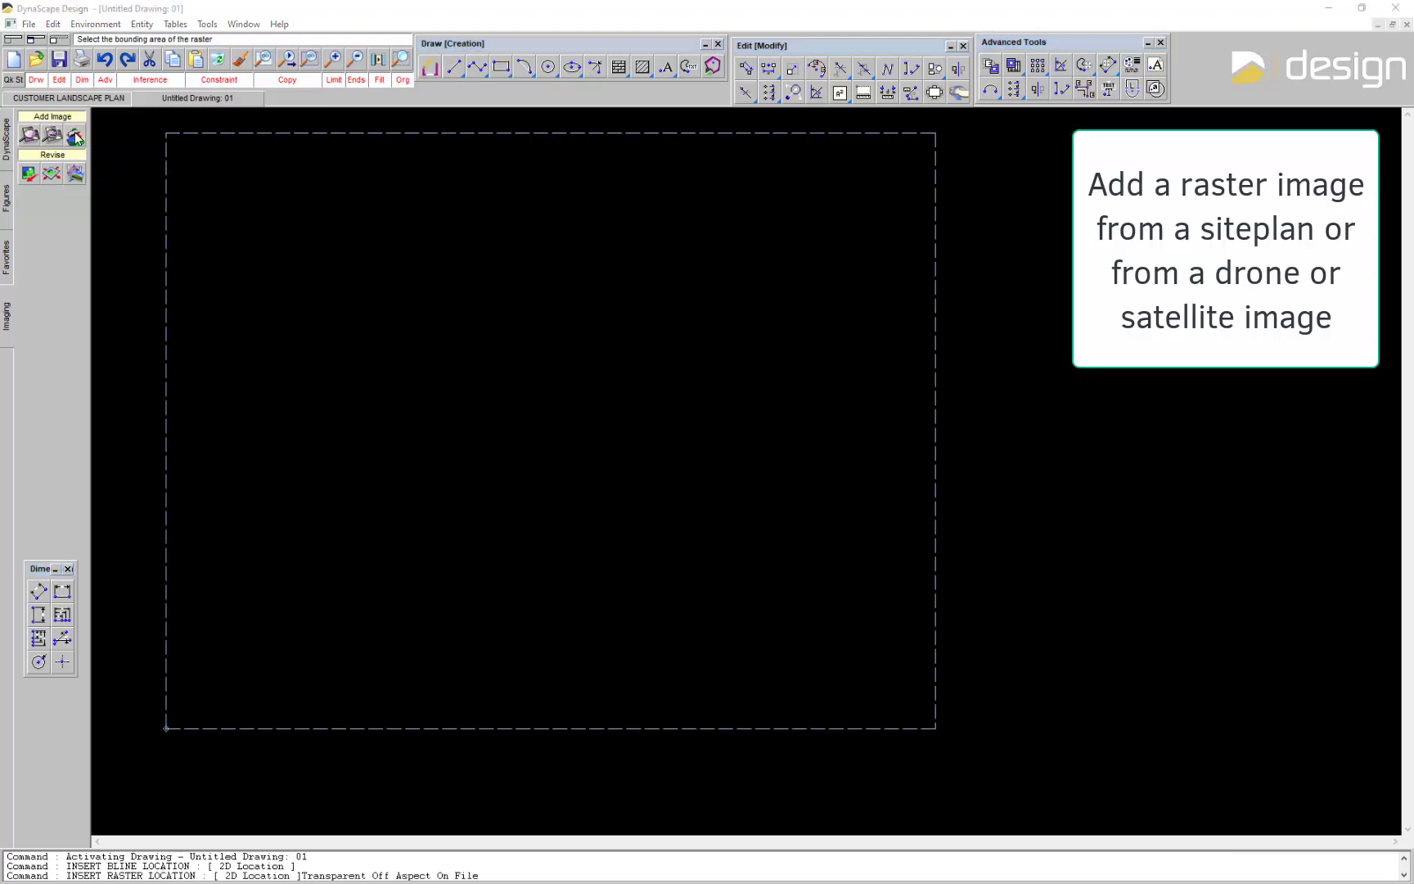
{"action": "double_click", "coordinate": [309, 170]}
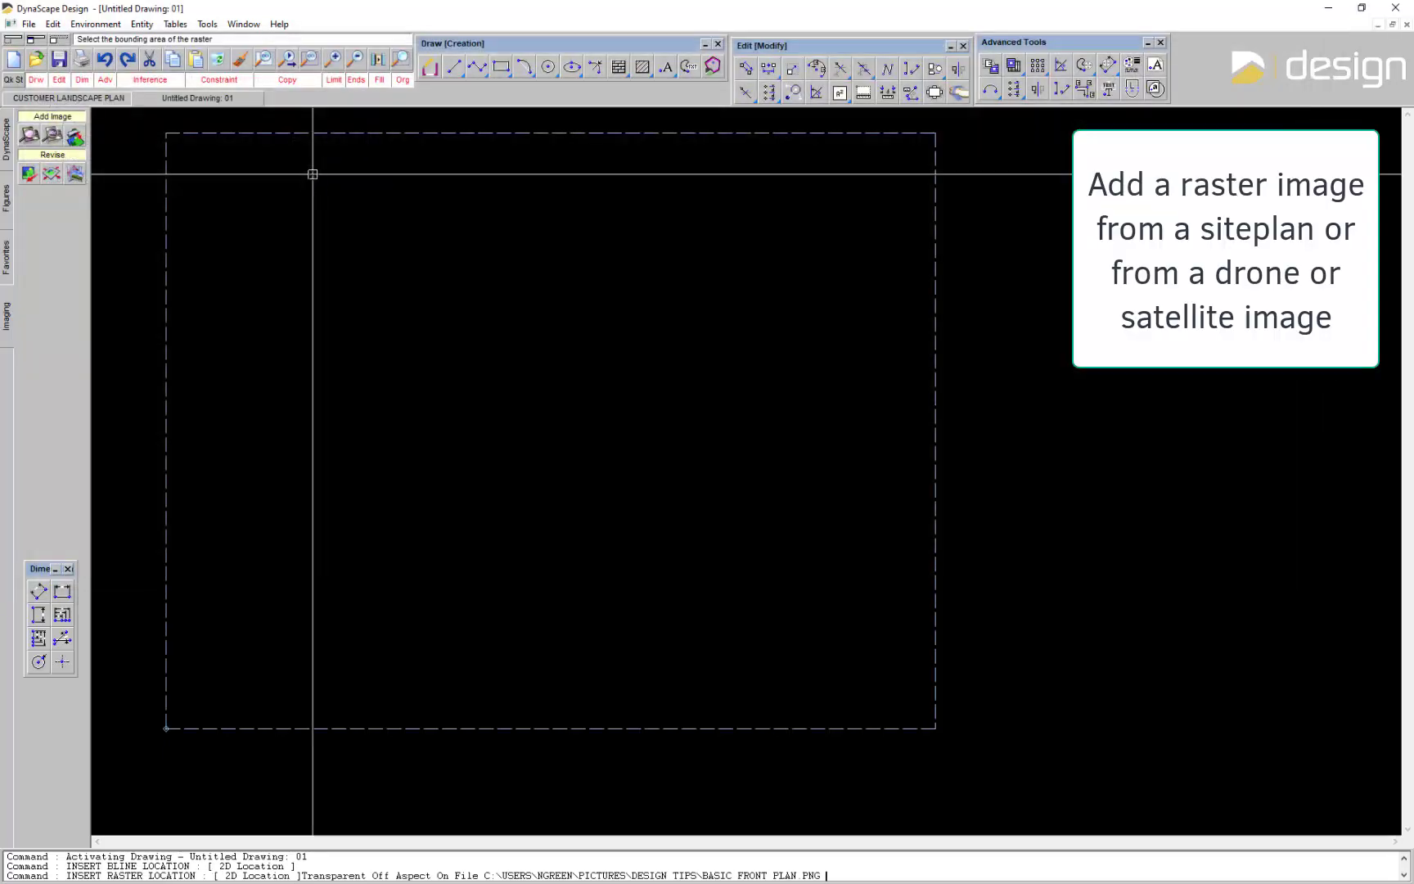
{"action": "left_click", "coordinate": [354, 293]}
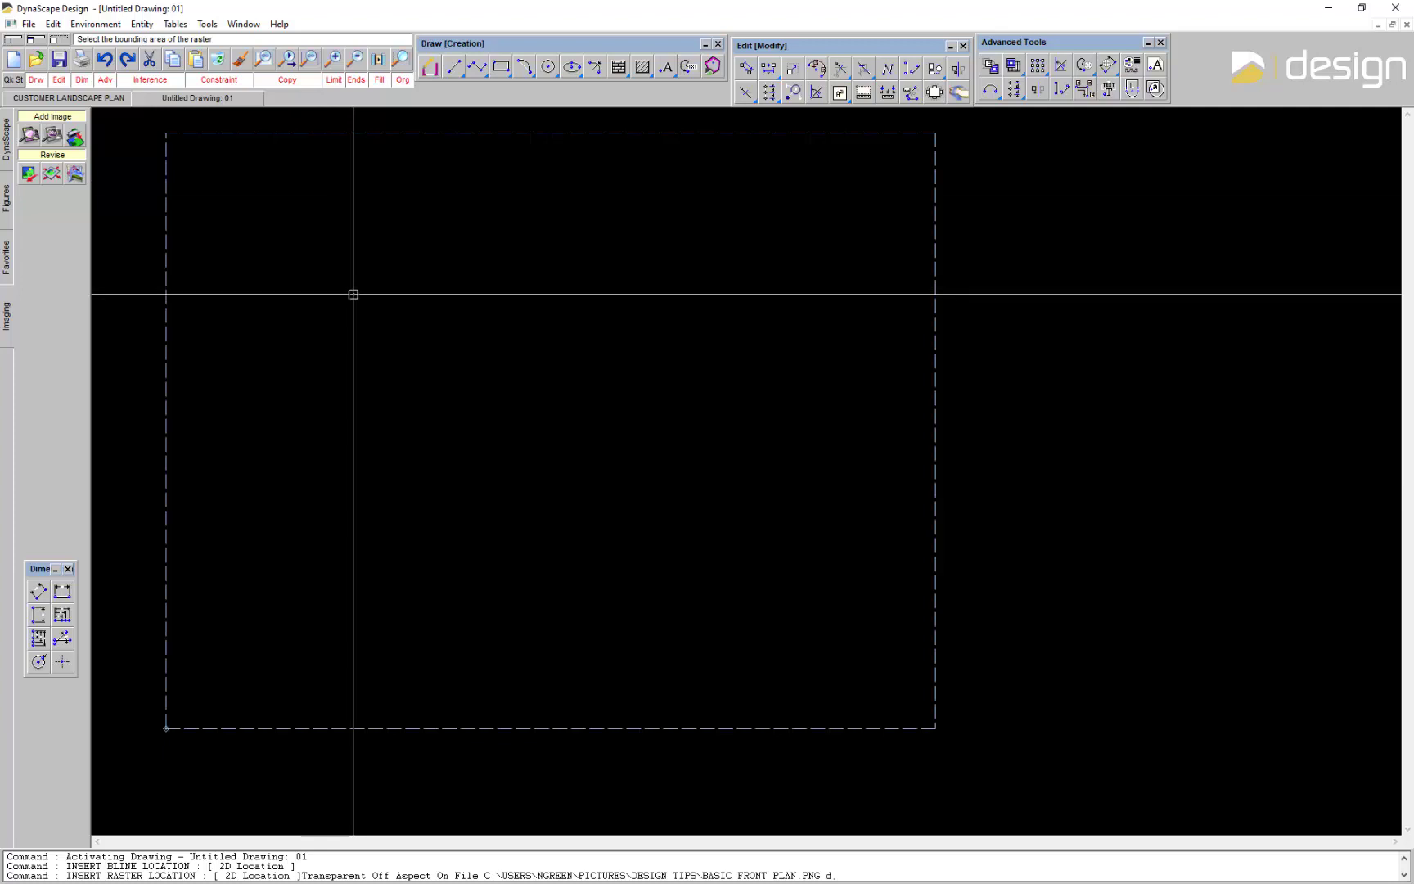
{"action": "left_click", "coordinate": [694, 561]}
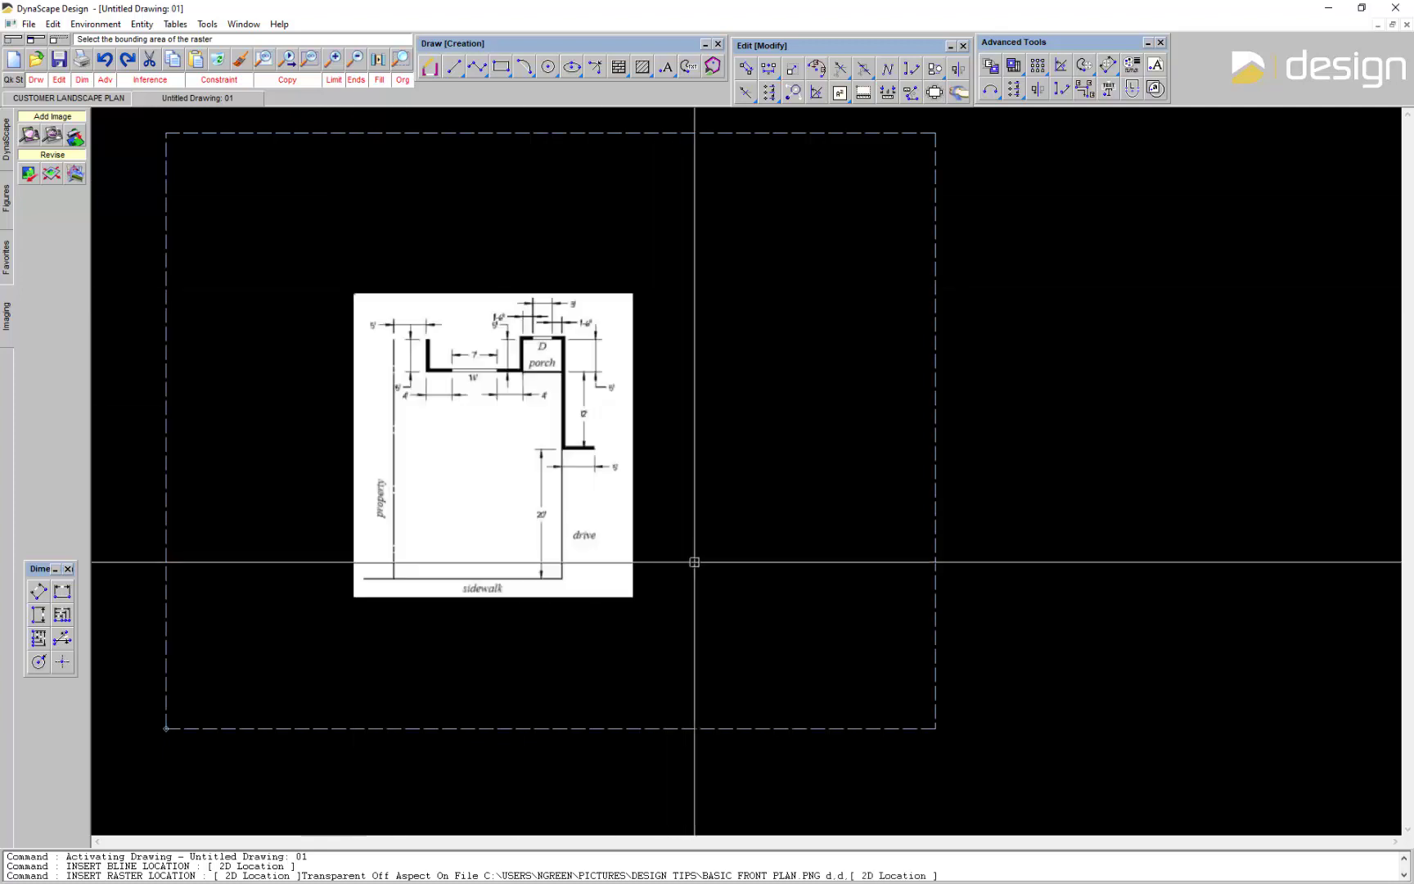
Step: Rescale the raster image to a distance of 20'-0", picking both ends of the 20' dimension beside the drive
{"action": "left_click", "coordinate": [51, 175]}
{"action": "left_click", "coordinate": [61, 194]}
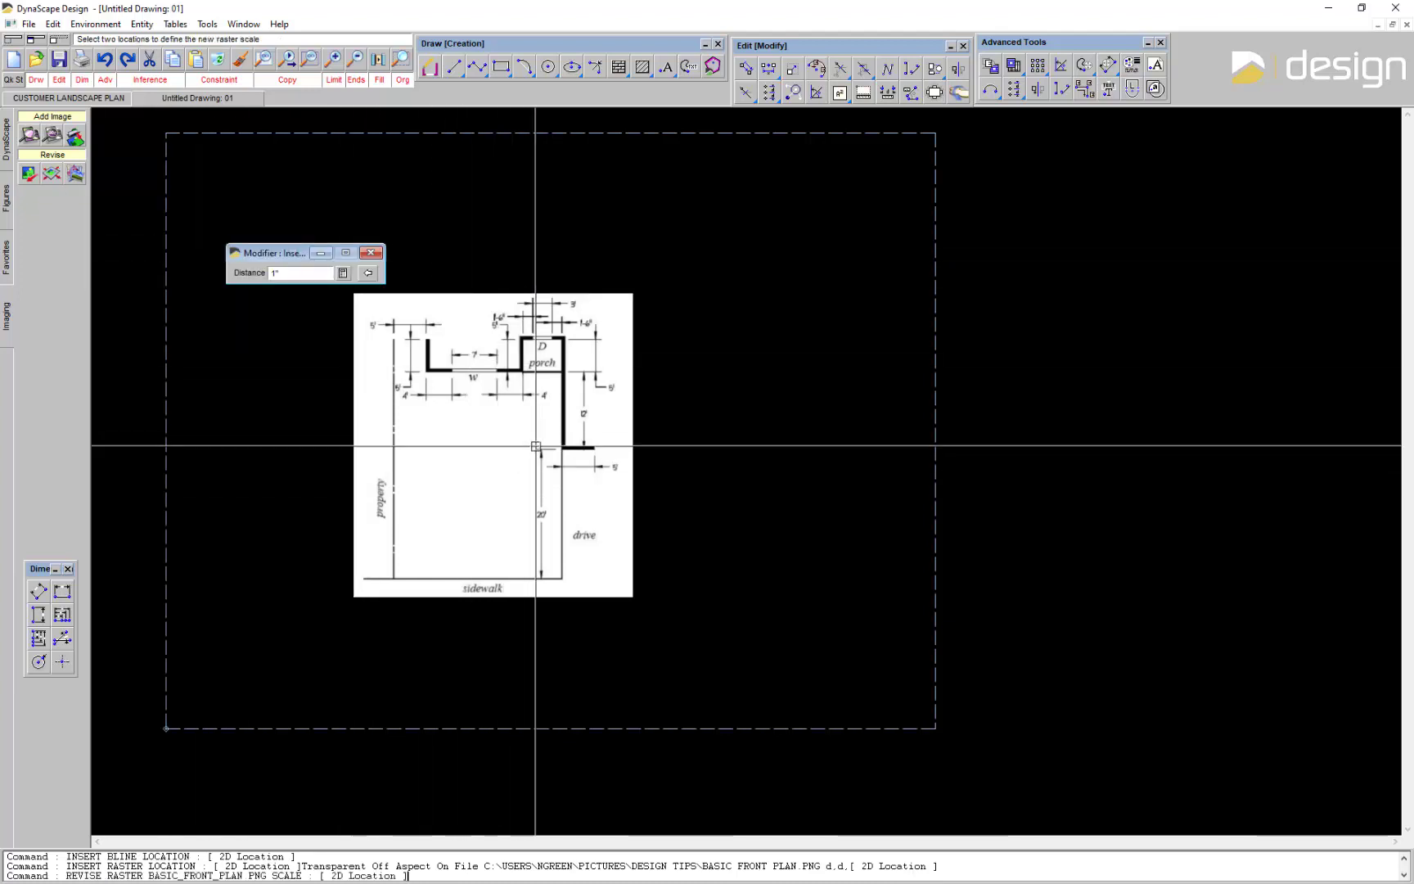
{"action": "left_click", "coordinate": [327, 274]}
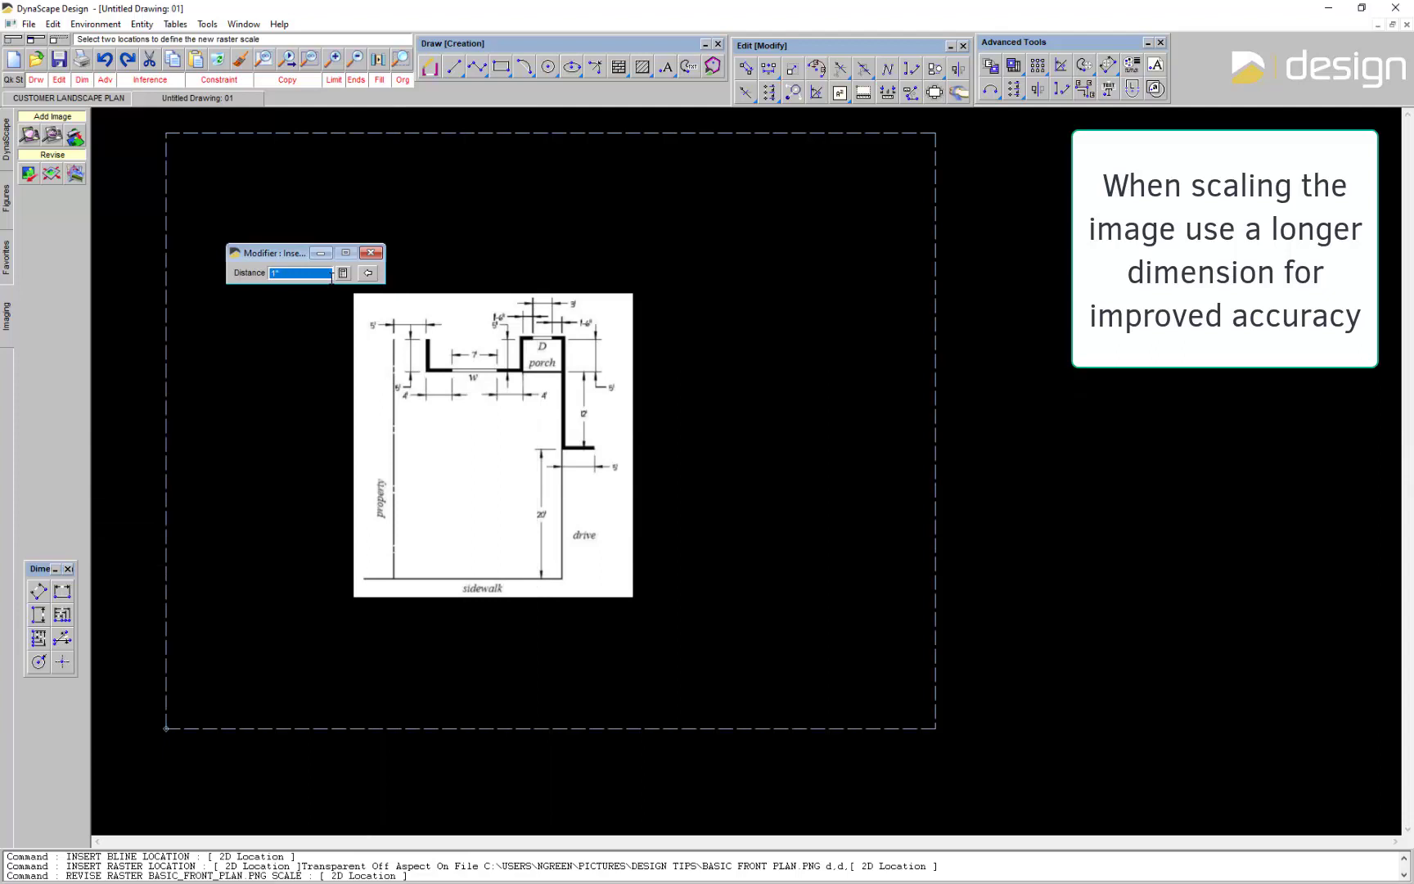
{"action": "type", "text": "20'-0"}
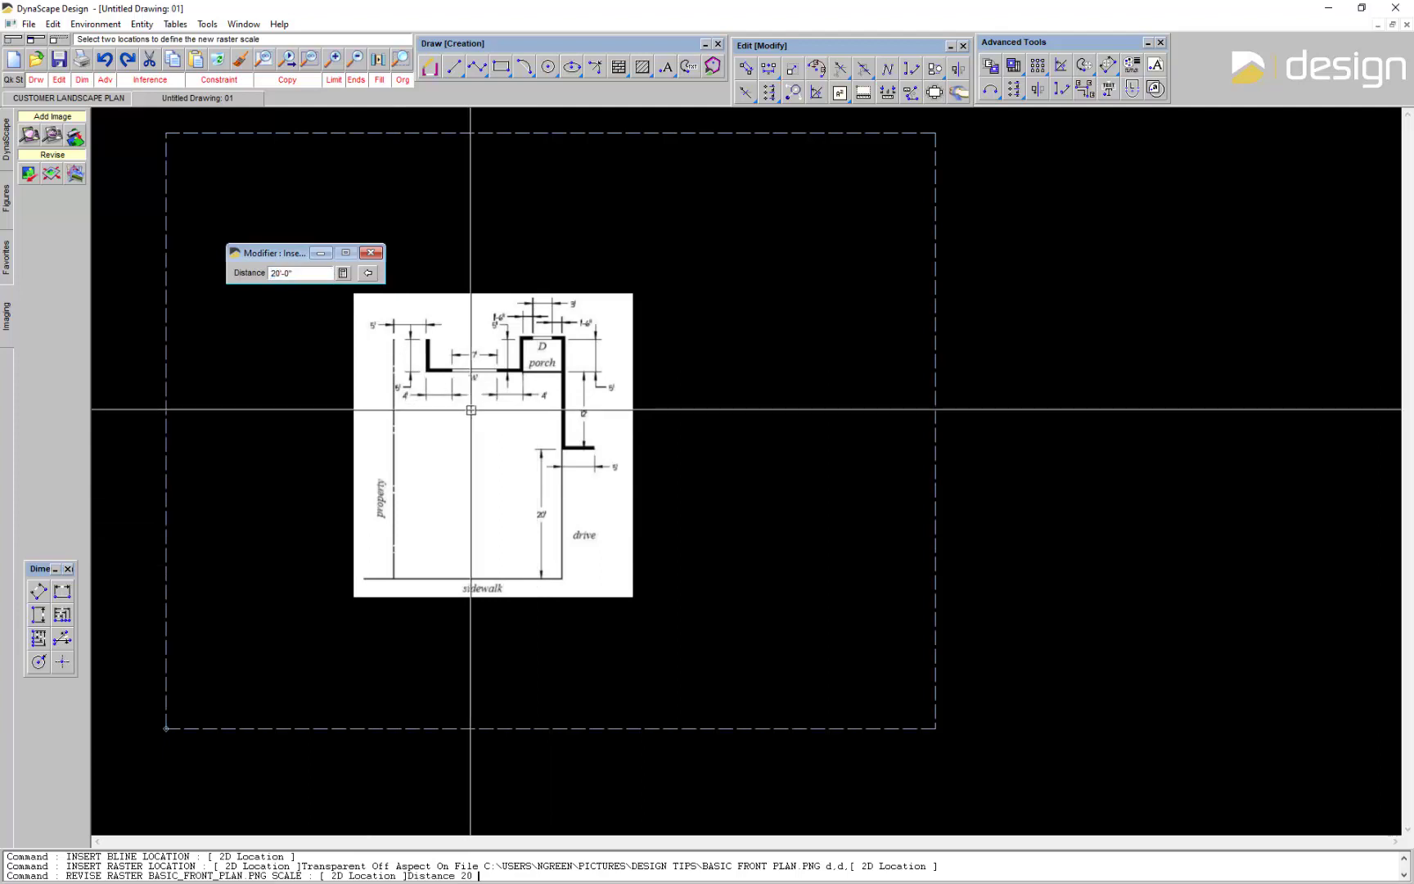
{"action": "scroll", "coordinate": [445, 488], "scroll_direction": "up", "scroll_amount": 5, "text": "shift"}
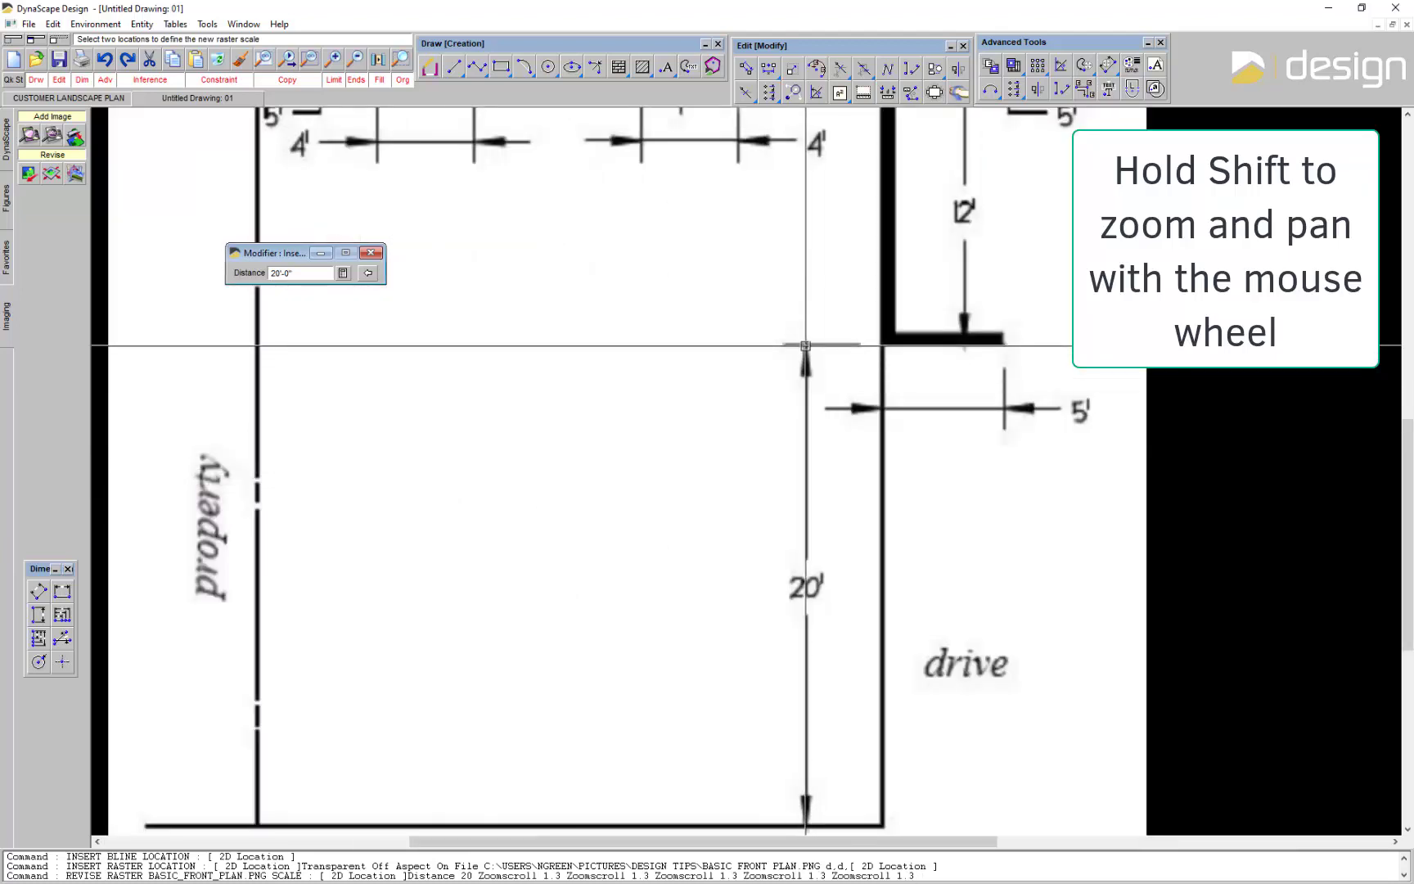
{"action": "left_click", "coordinate": [807, 344]}
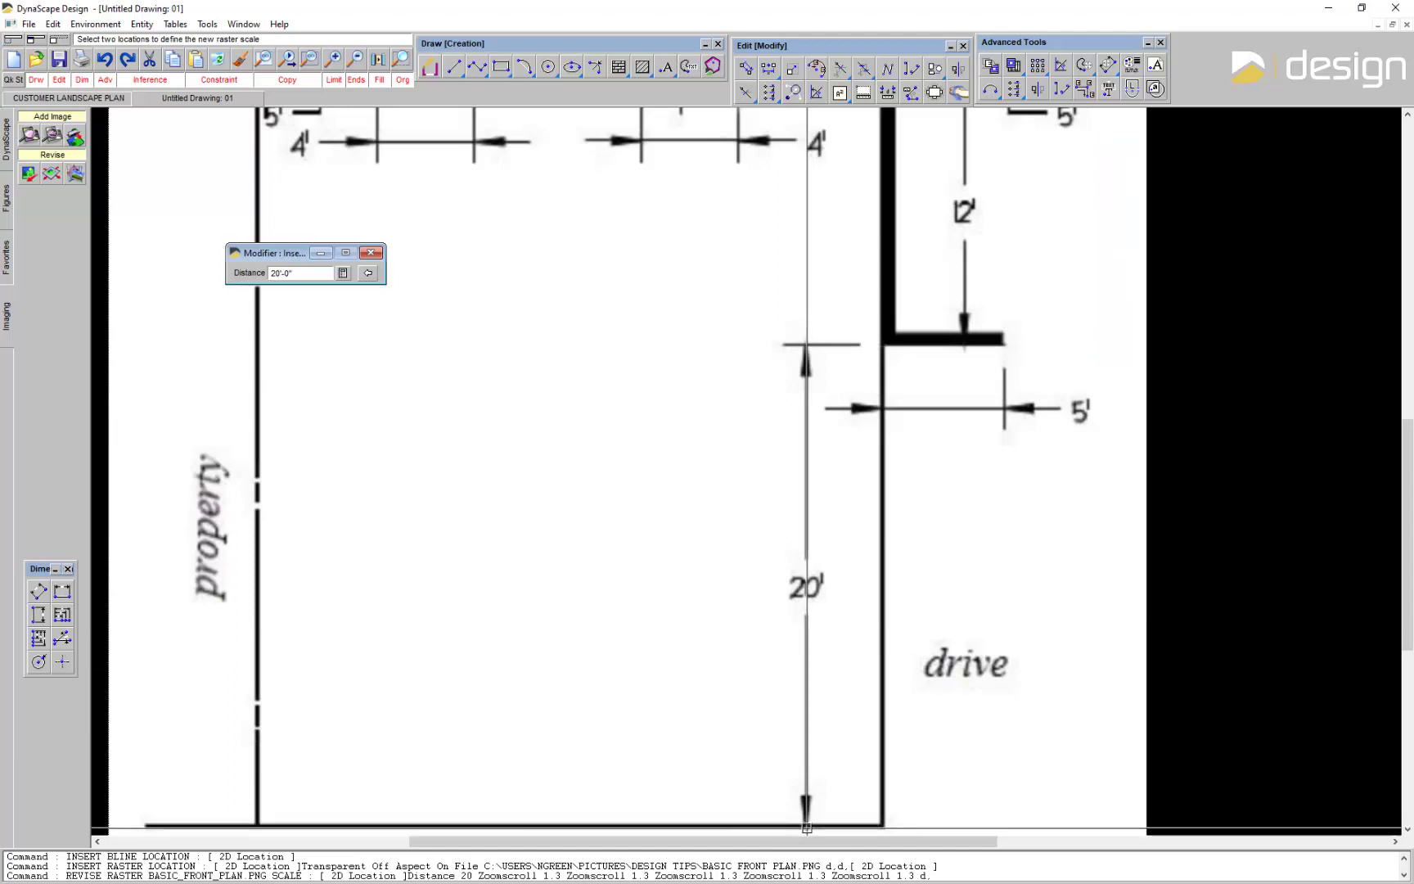
{"action": "left_click", "coordinate": [807, 825]}
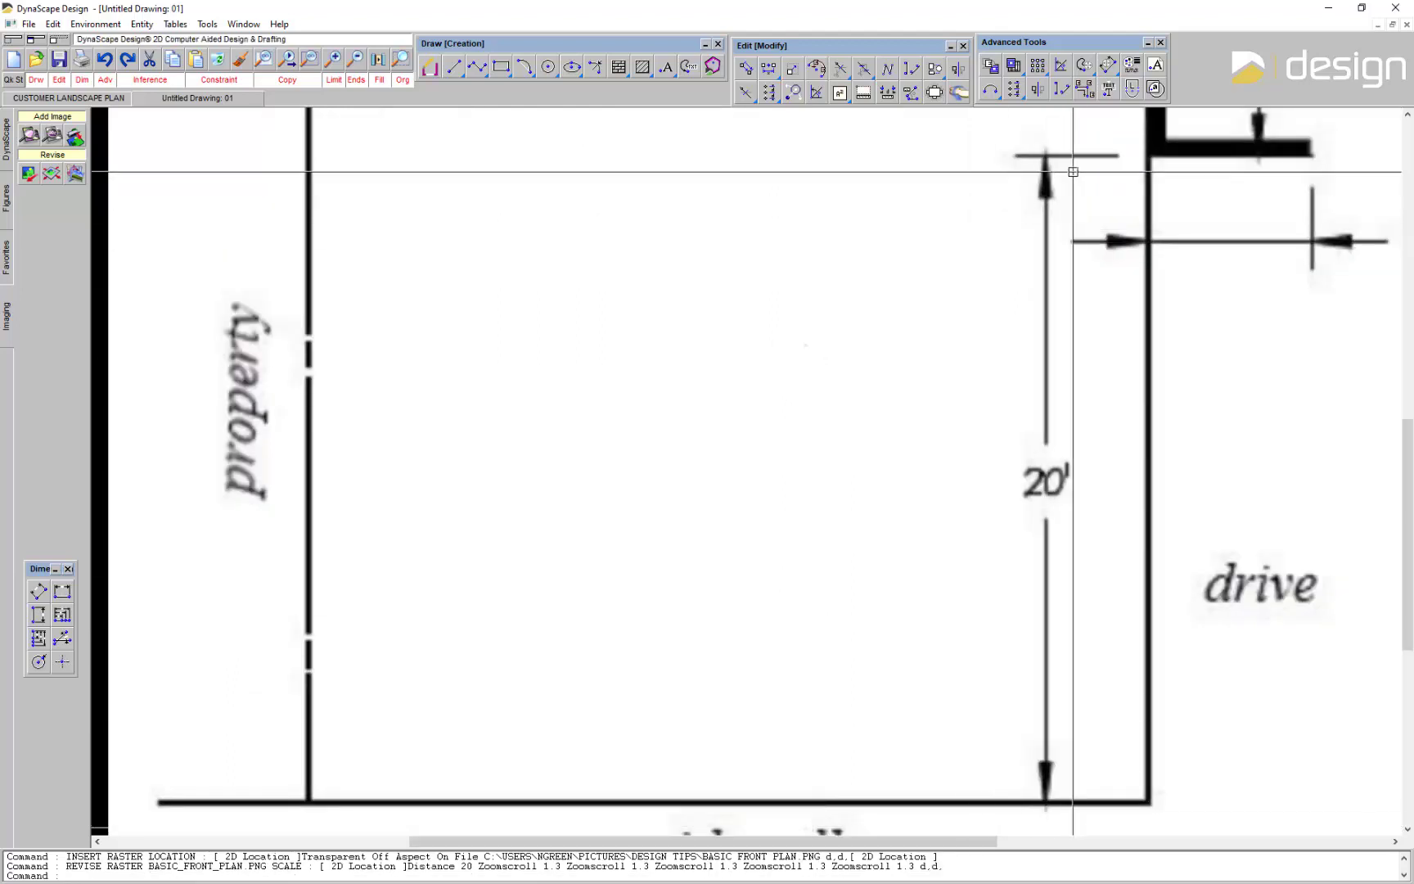
Step: Measure the plan's 20' dimension beside the drive to check the image scale, and collapse the command line area
{"action": "left_click", "coordinate": [888, 94]}
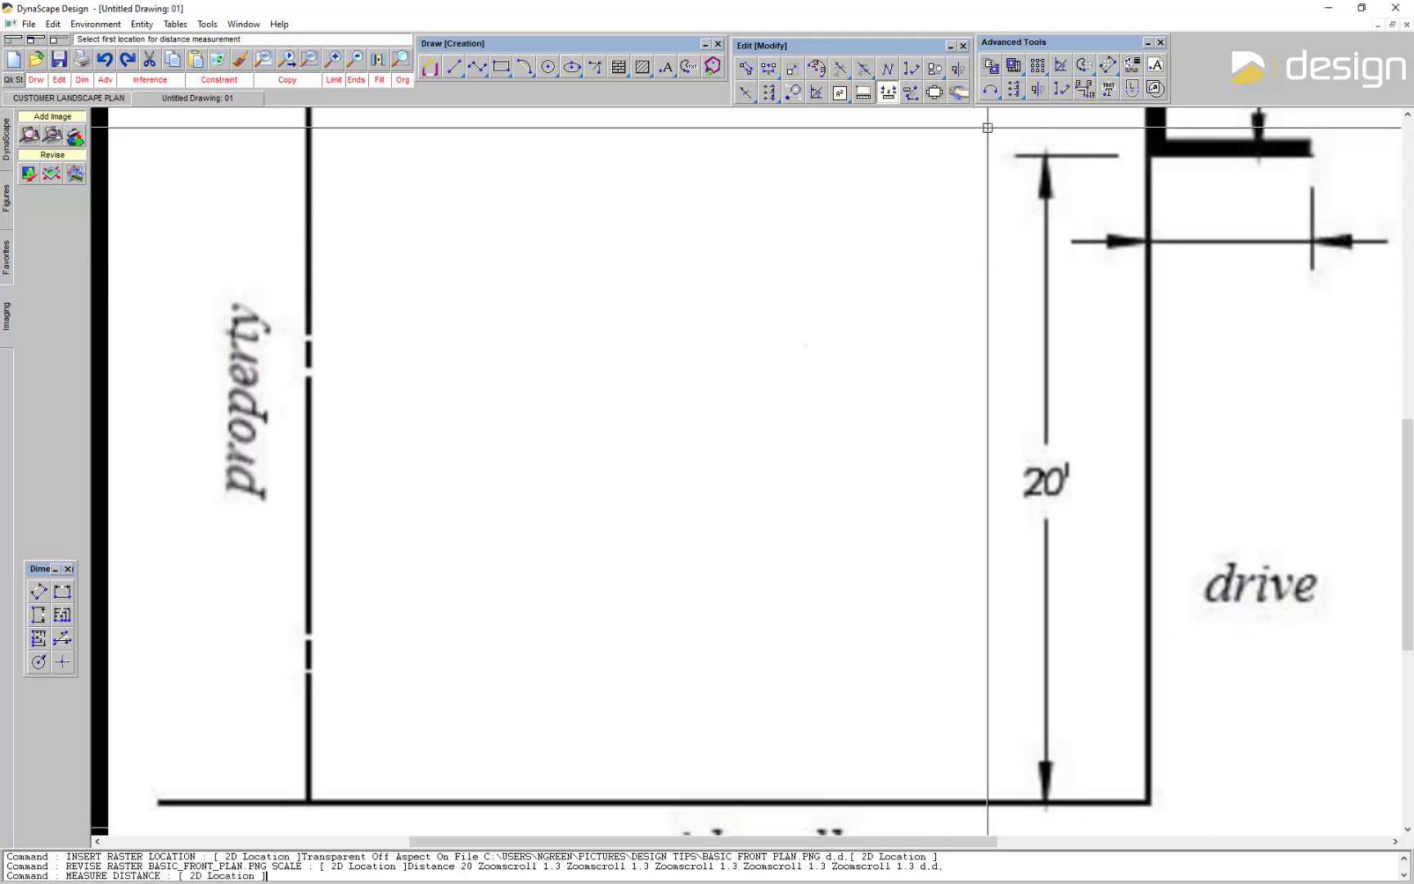
{"action": "left_click", "coordinate": [1046, 155]}
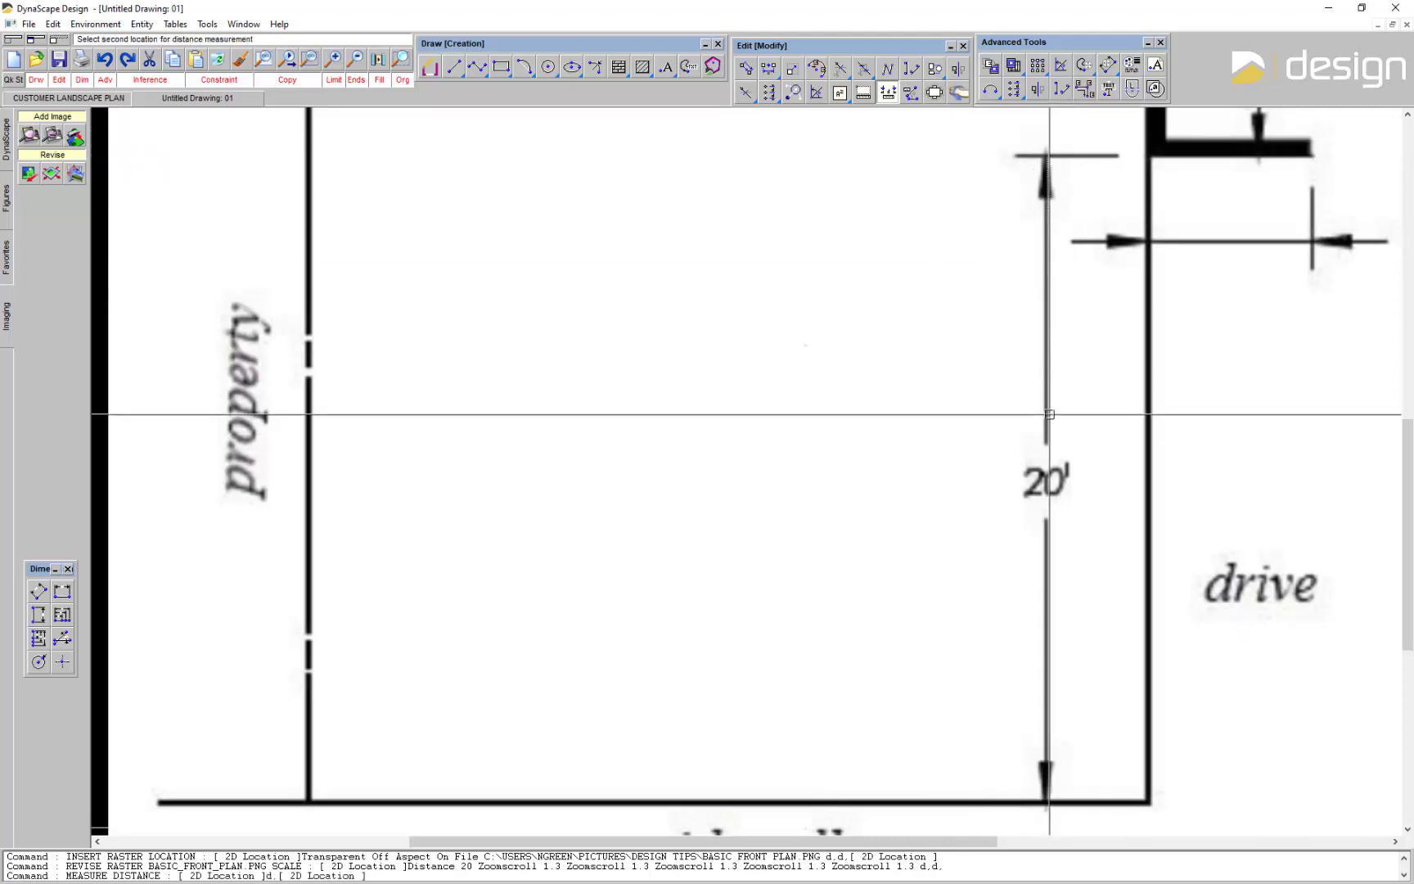
{"action": "left_click", "coordinate": [1051, 803]}
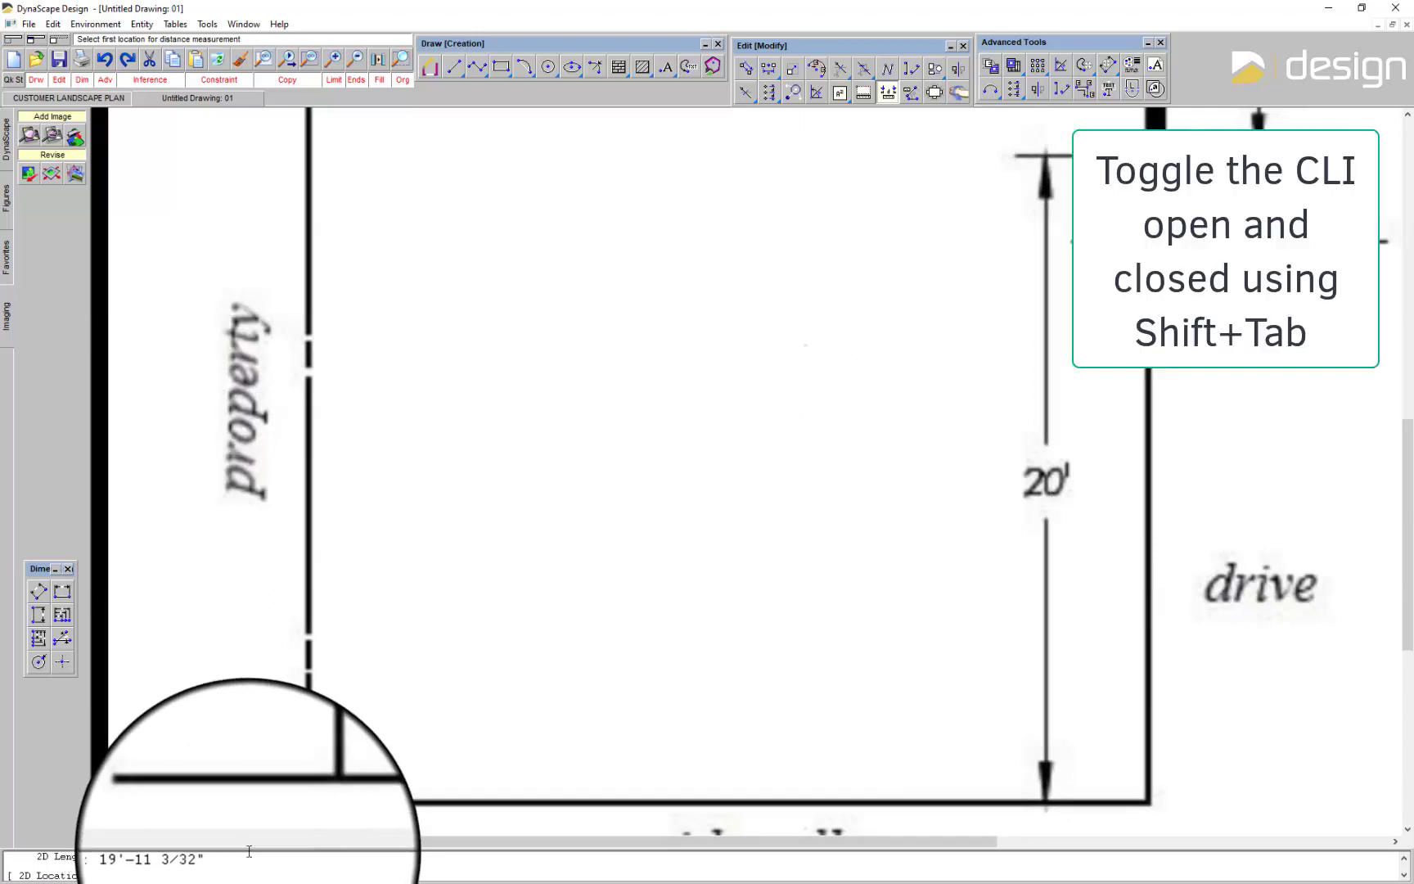
{"action": "key", "text": "shift+Tab"}
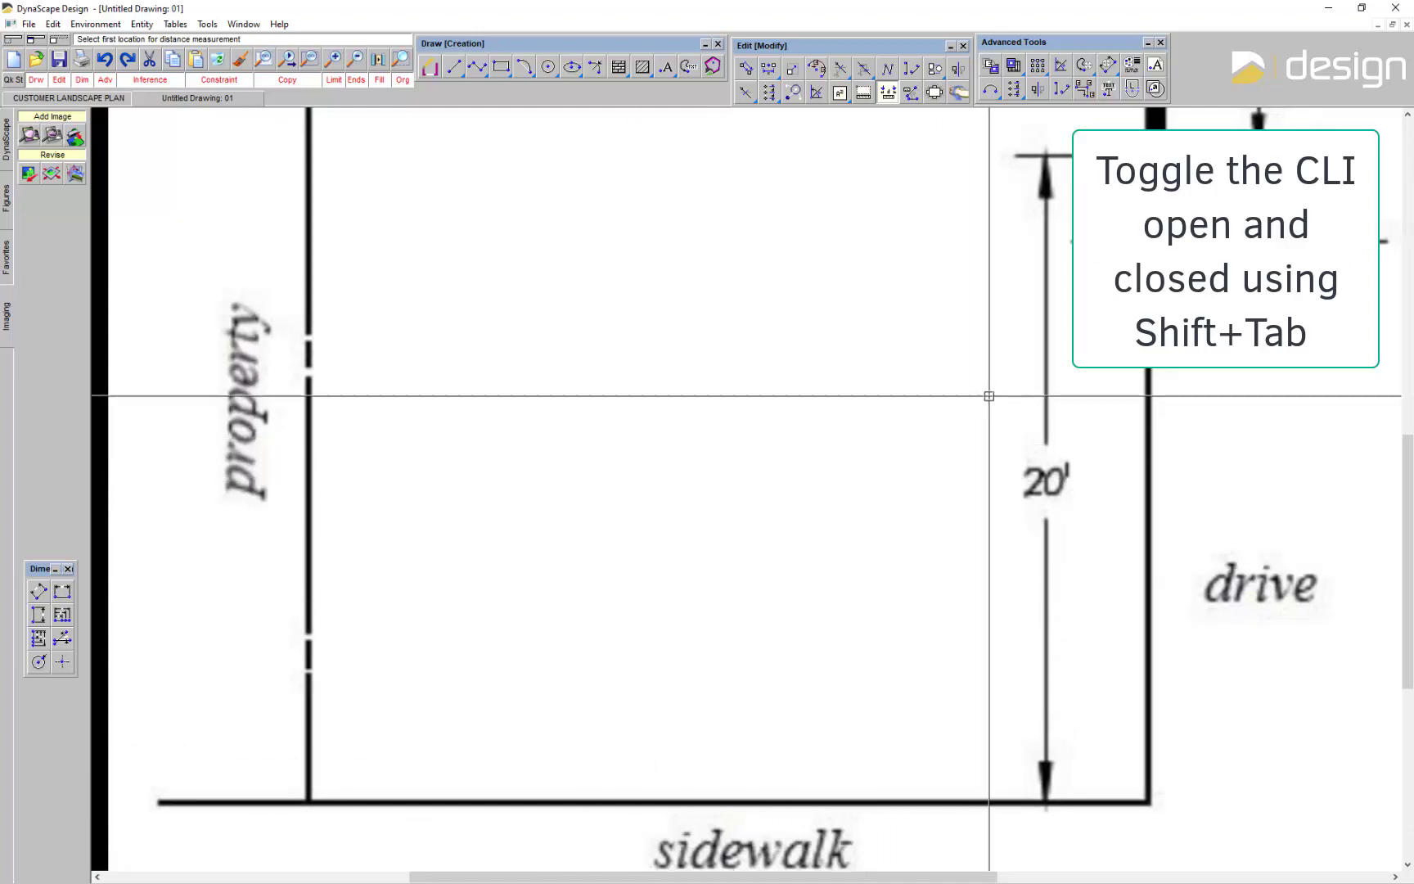
Step: Start a building line and accept its settings with filled window sections and unfilled door sections
{"action": "scroll", "coordinate": [995, 391], "scroll_direction": "up", "scroll_amount": 5}
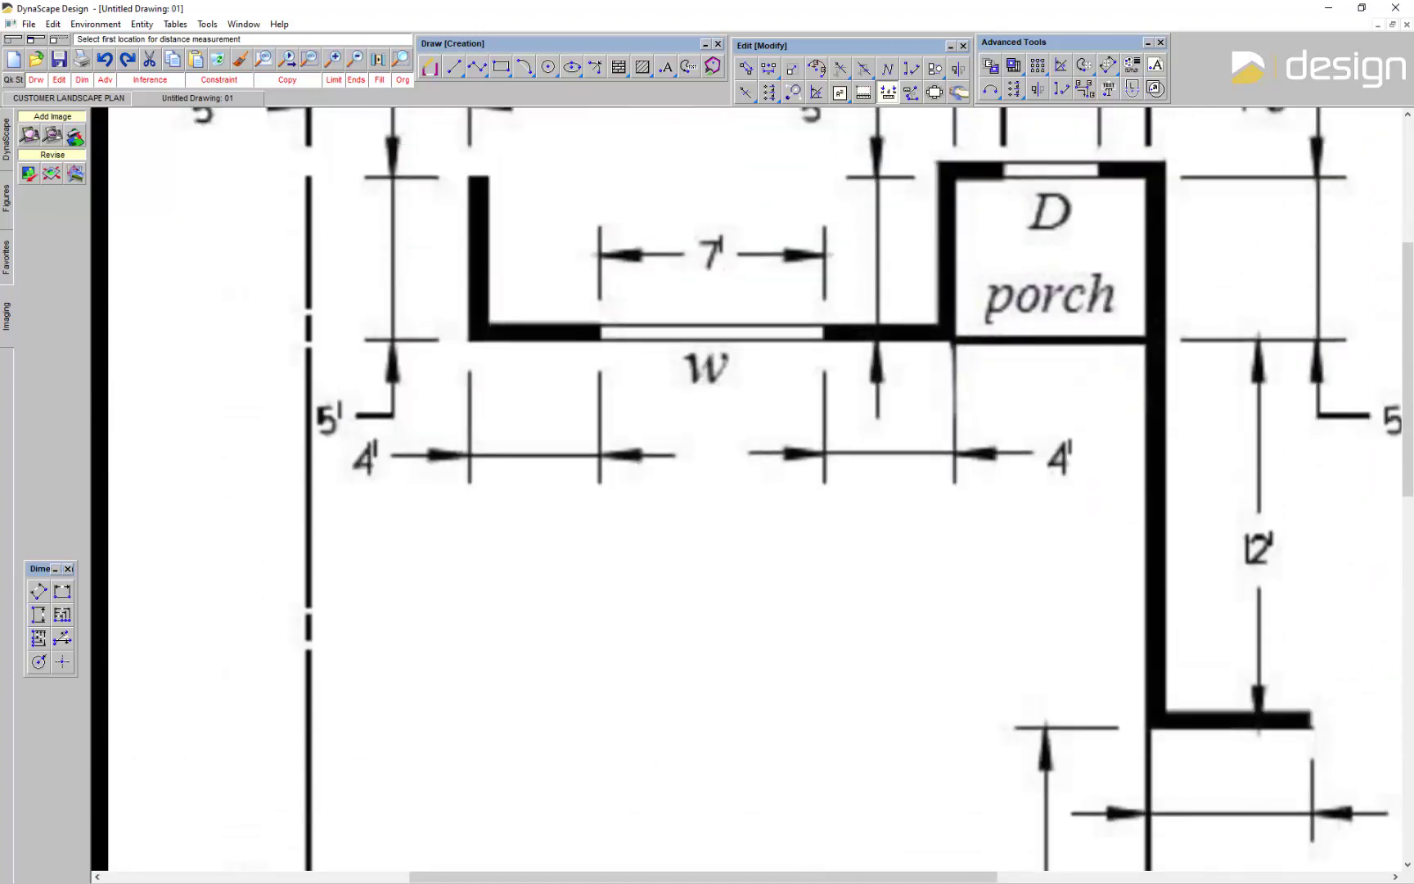
{"action": "left_click", "coordinate": [431, 68]}
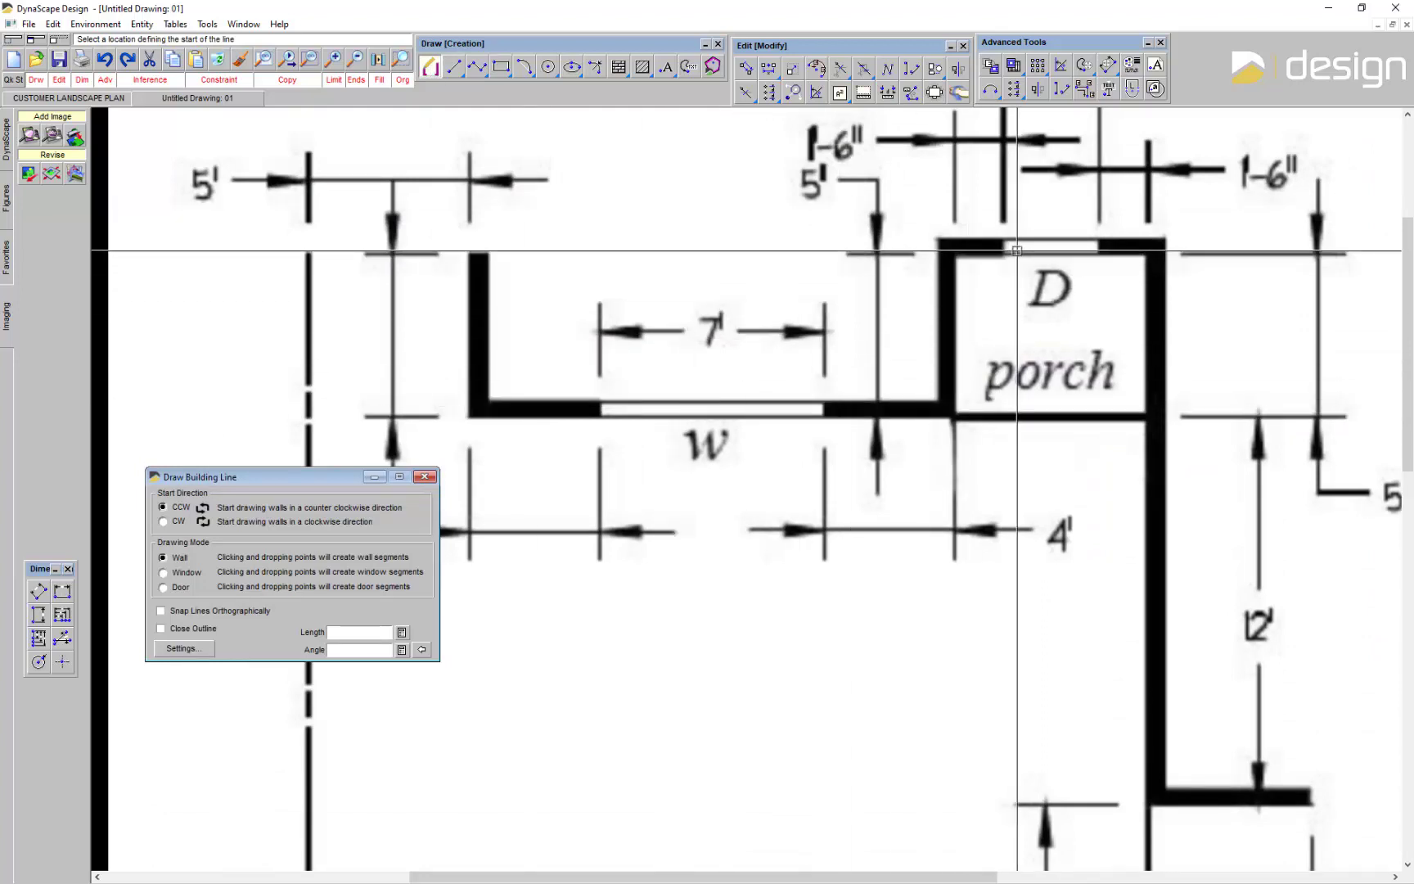
{"action": "left_click", "coordinate": [183, 648]}
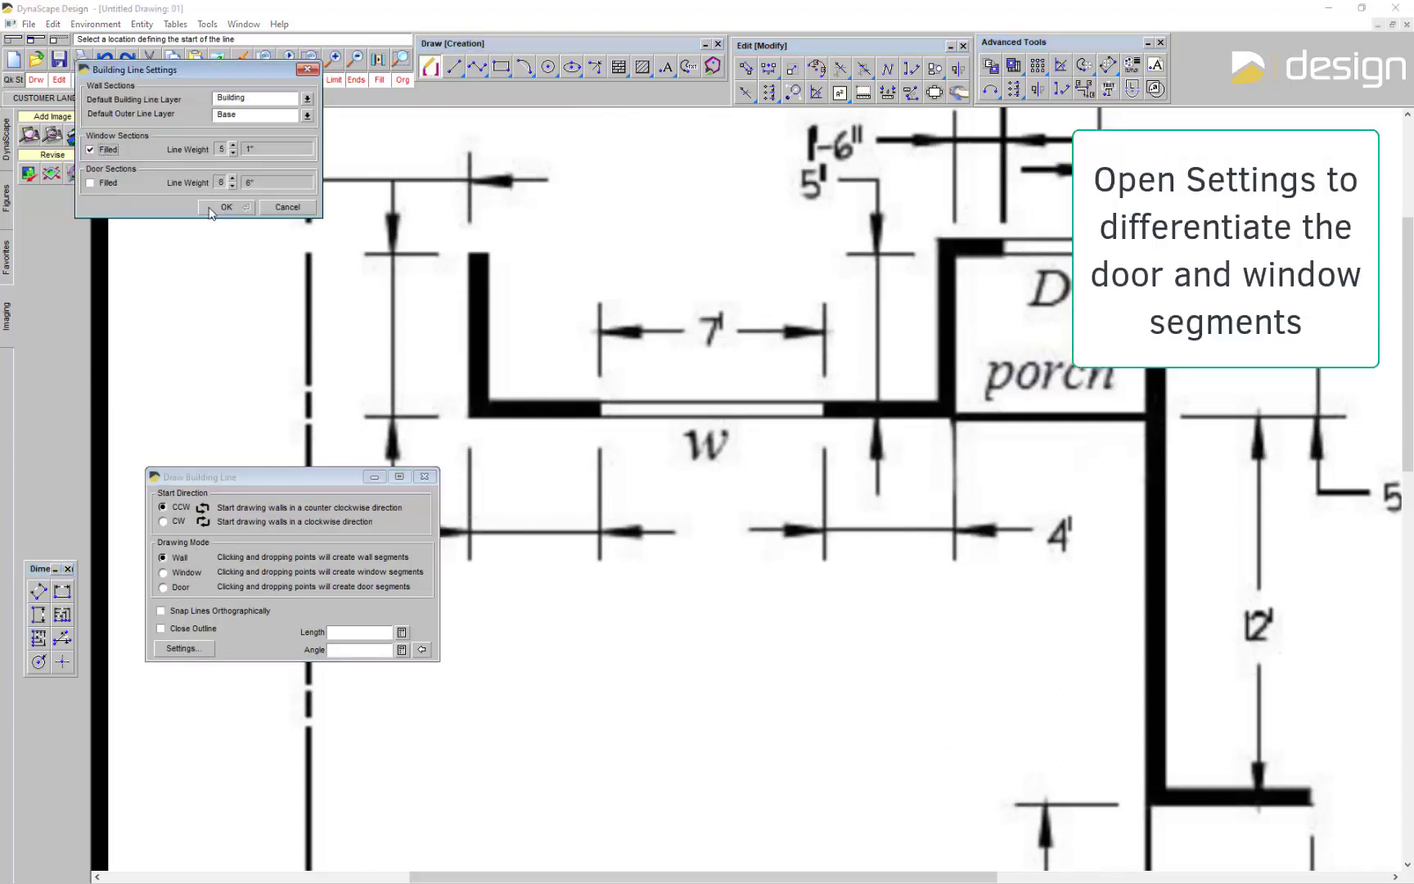
{"action": "left_click", "coordinate": [224, 207]}
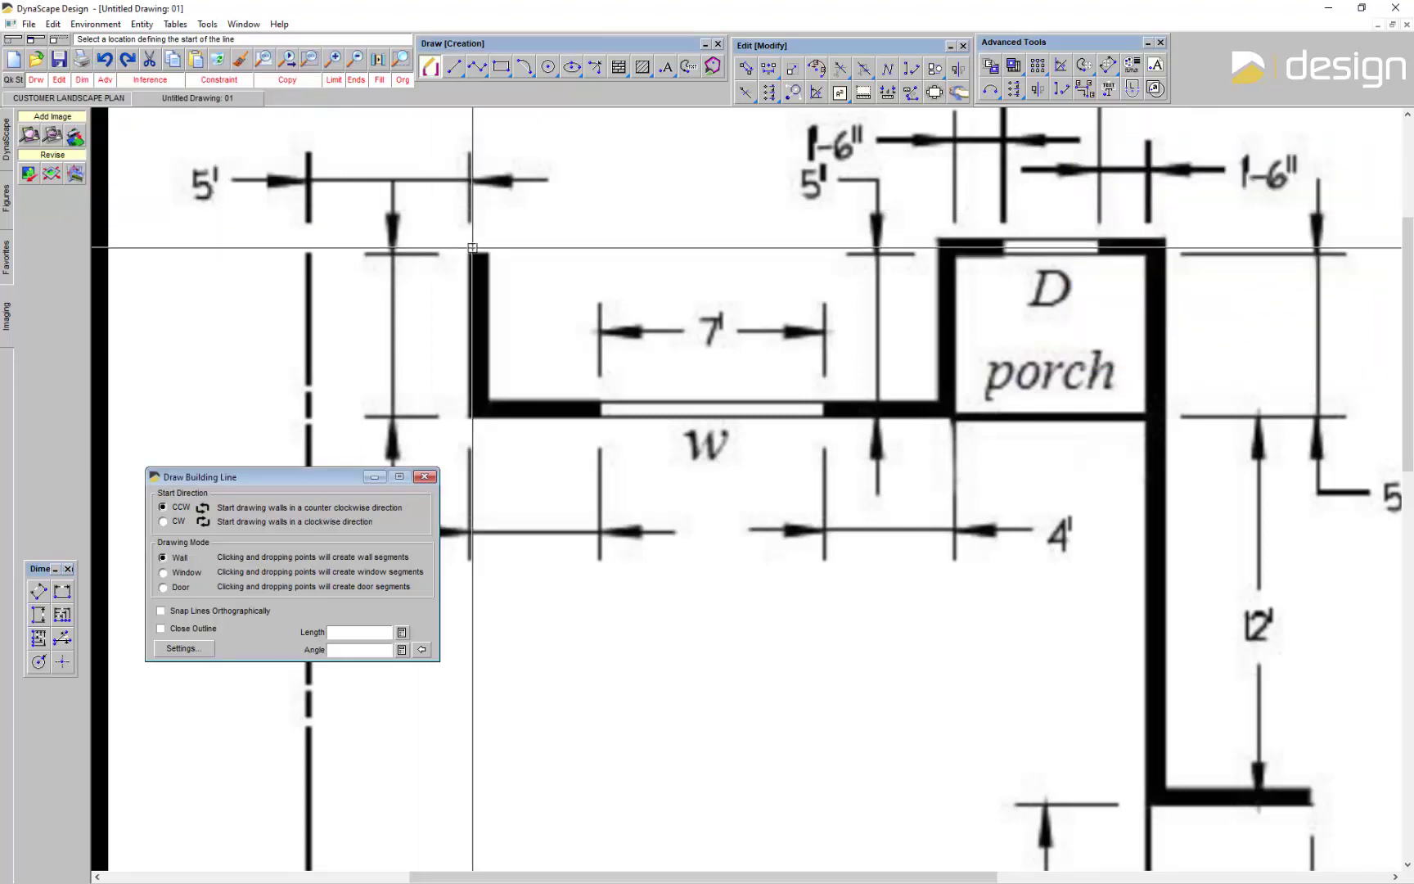
Step: Trace the wall nearest the property line down to its corner and continue with a 4'-0" wall to the window
{"action": "left_click", "coordinate": [479, 345]}
{"action": "left_click", "coordinate": [481, 406]}
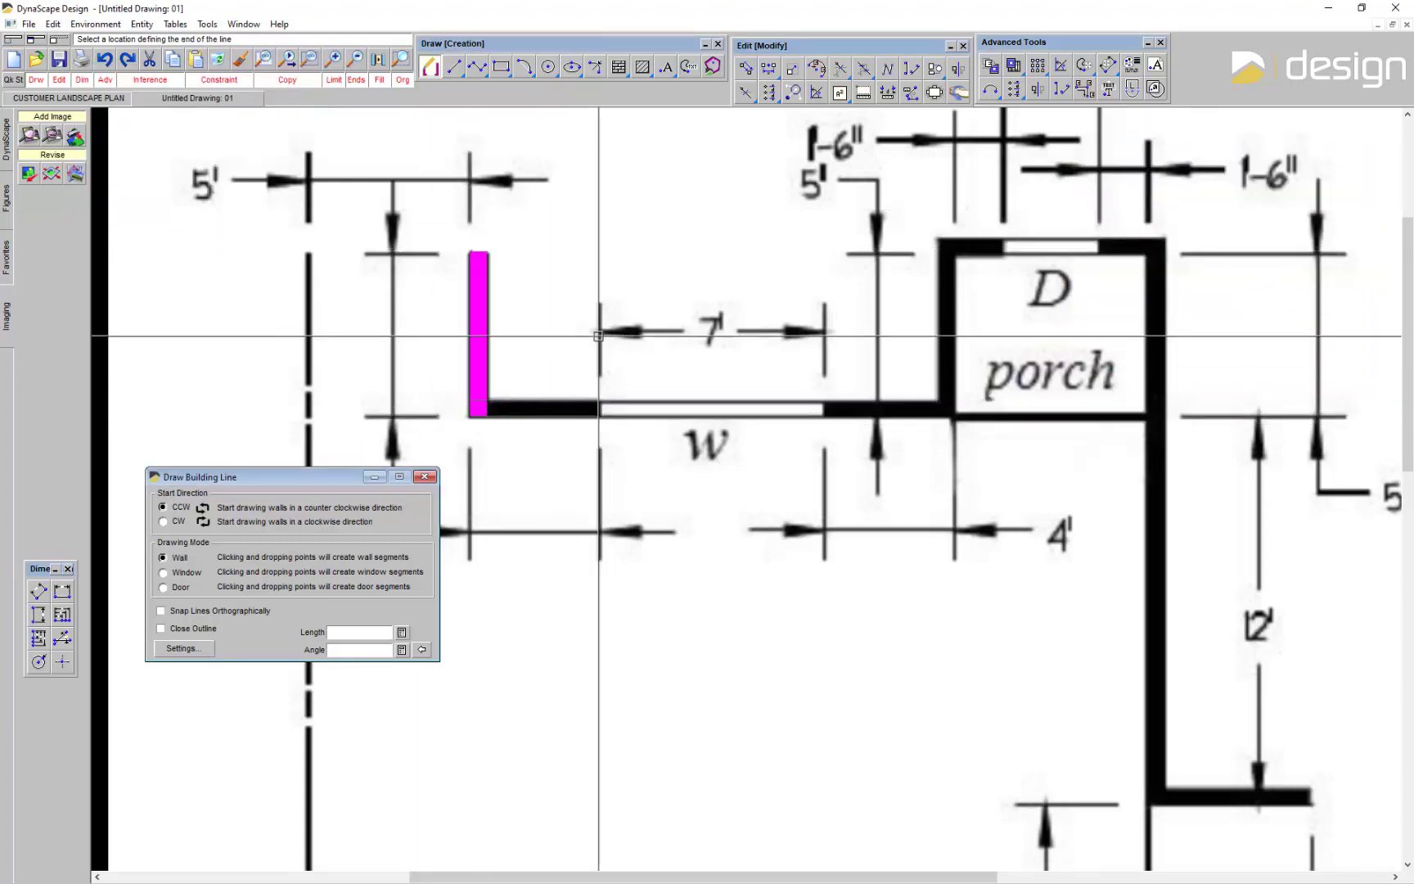
{"action": "left_click", "coordinate": [340, 631]}
{"action": "type", "text": "4"}
{"action": "left_click_drag", "start_coordinate": [313, 479], "coordinate": [318, 233]}
{"action": "left_click", "coordinate": [606, 430]}
Step: Draw a 7'-0" window segment along the front wall over the opening marked W
{"action": "left_click", "coordinate": [263, 329]}
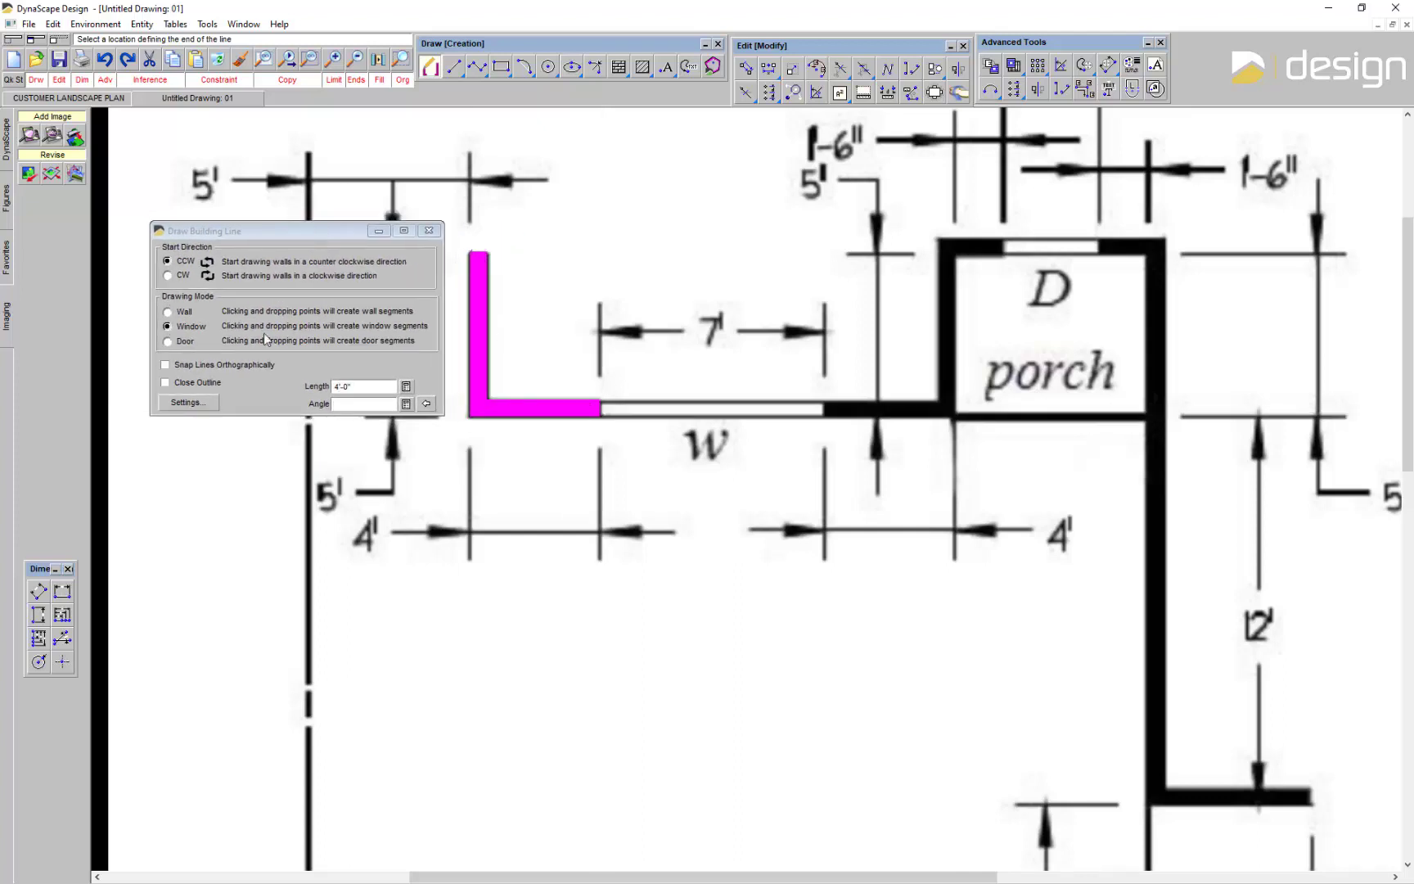
{"action": "double_click", "coordinate": [364, 385]}
{"action": "type", "text": "7"}
{"action": "left_click", "coordinate": [822, 410]}
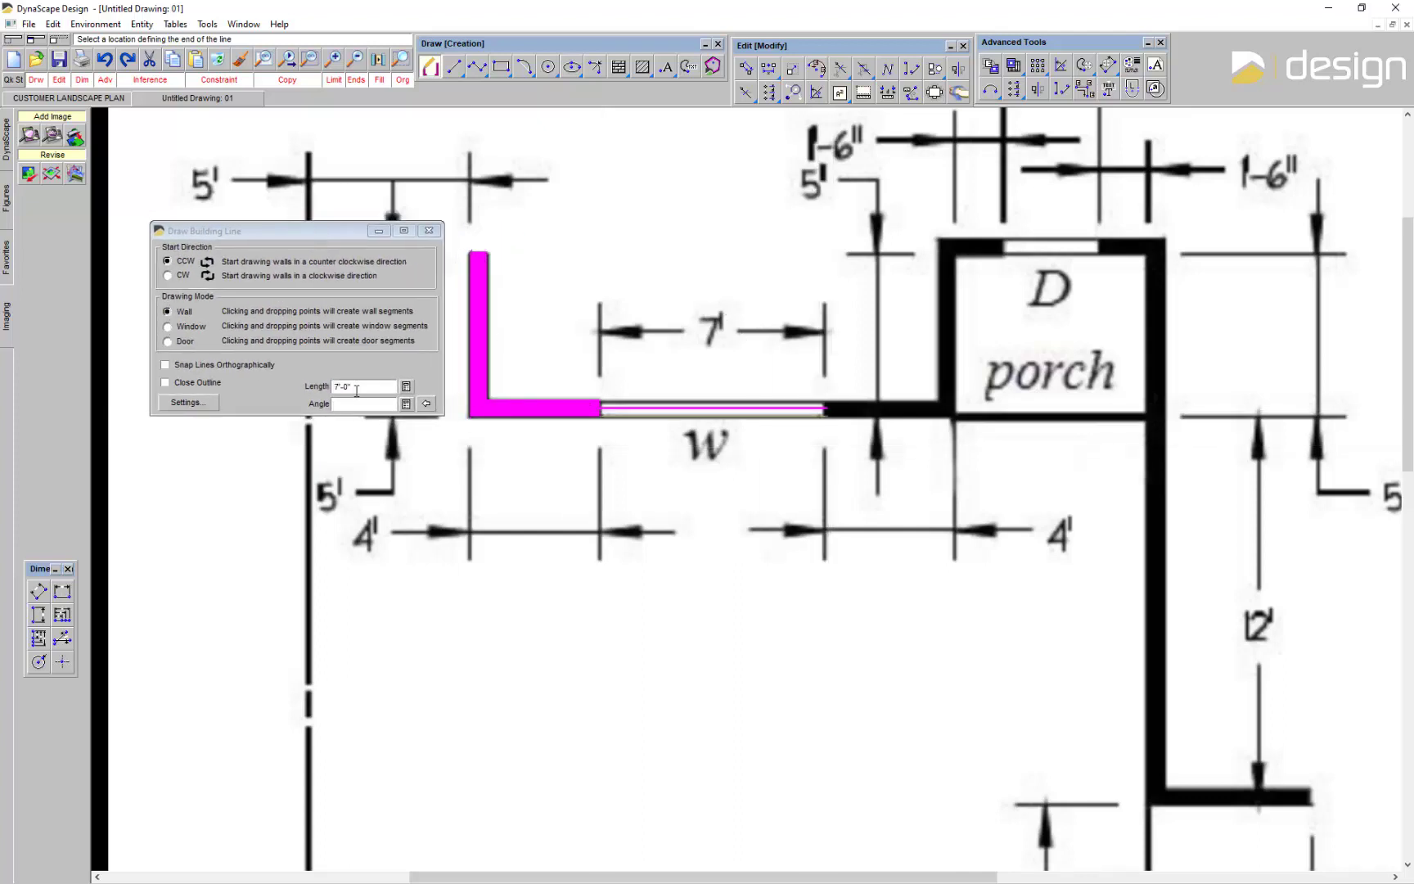
Step: Draw a 4'-0" wall from the window to the porch corner and a 5'-0" wall up the porch side
{"action": "type", "text": "4"}
{"action": "left_click", "coordinate": [929, 407]}
{"action": "double_click", "coordinate": [365, 386]}
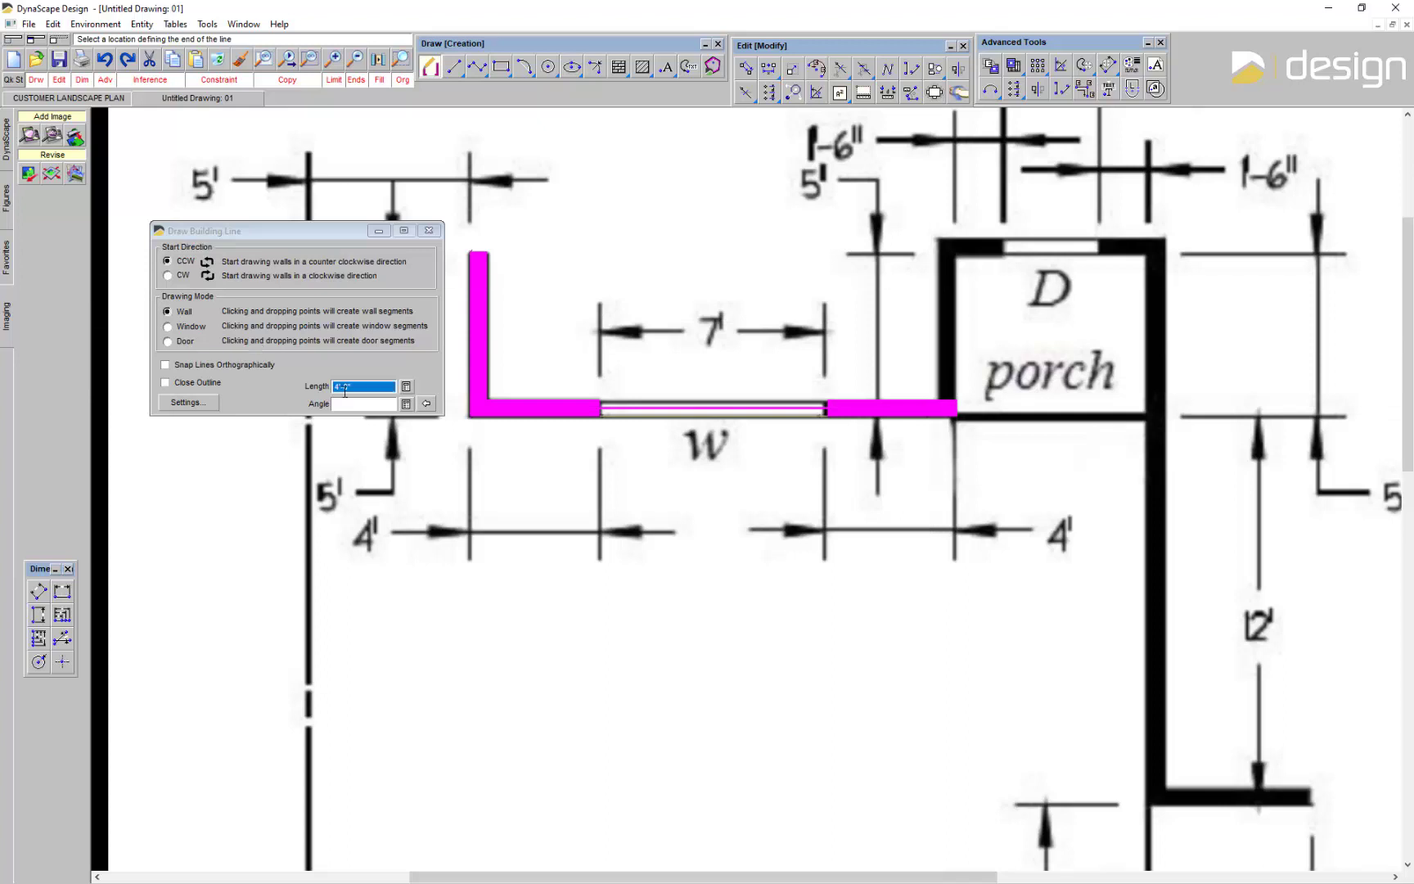
{"action": "type", "text": "5"}
{"action": "left_click", "coordinate": [943, 250]}
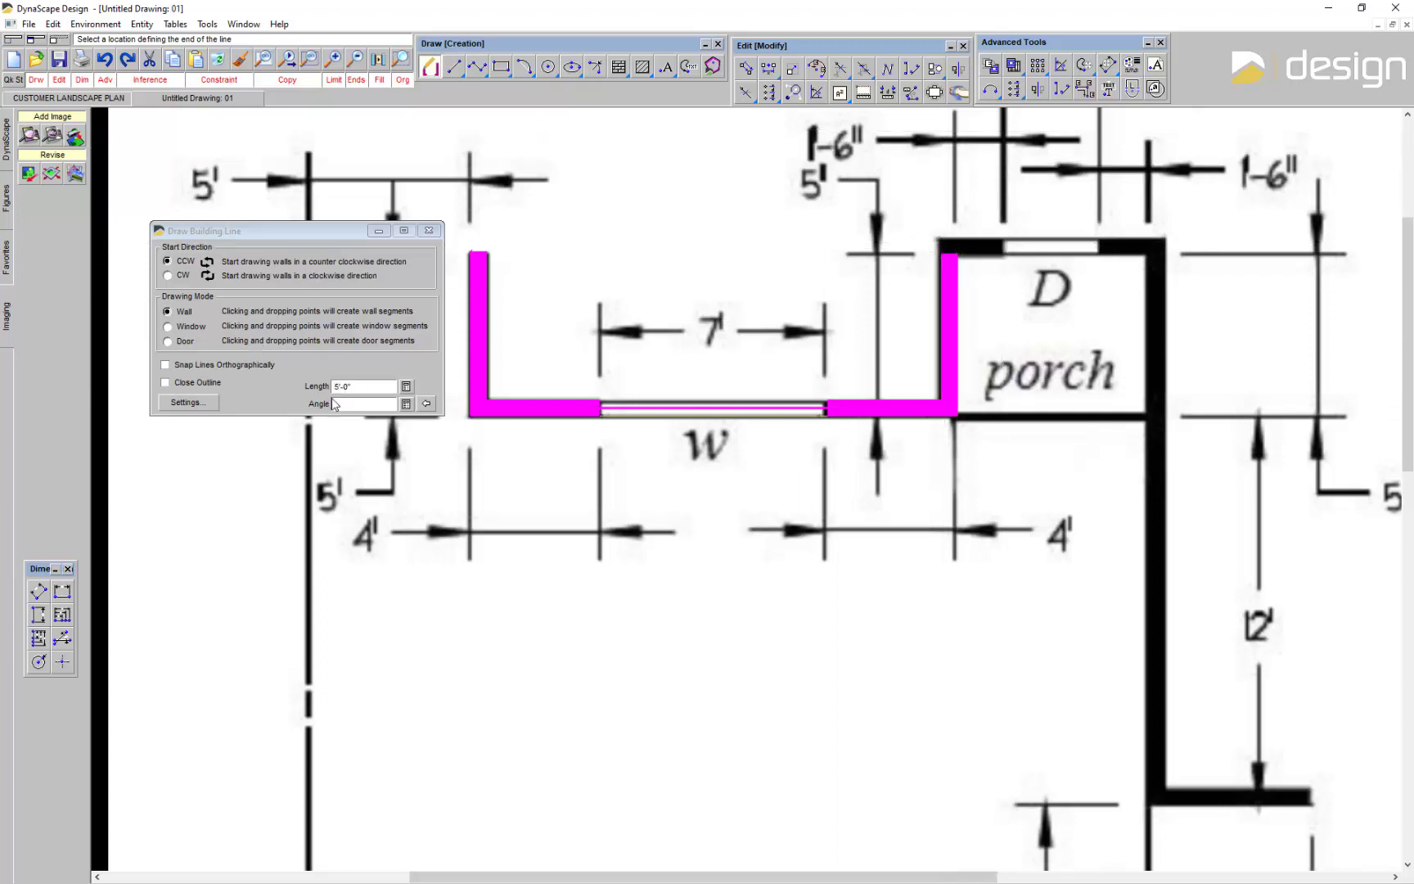
Step: Draw a 1'-6" wall along the back of the porch, followed by a 3'-0" door segment over the opening marked D
{"action": "double_click", "coordinate": [364, 386]}
{"action": "type", "text": "1"}
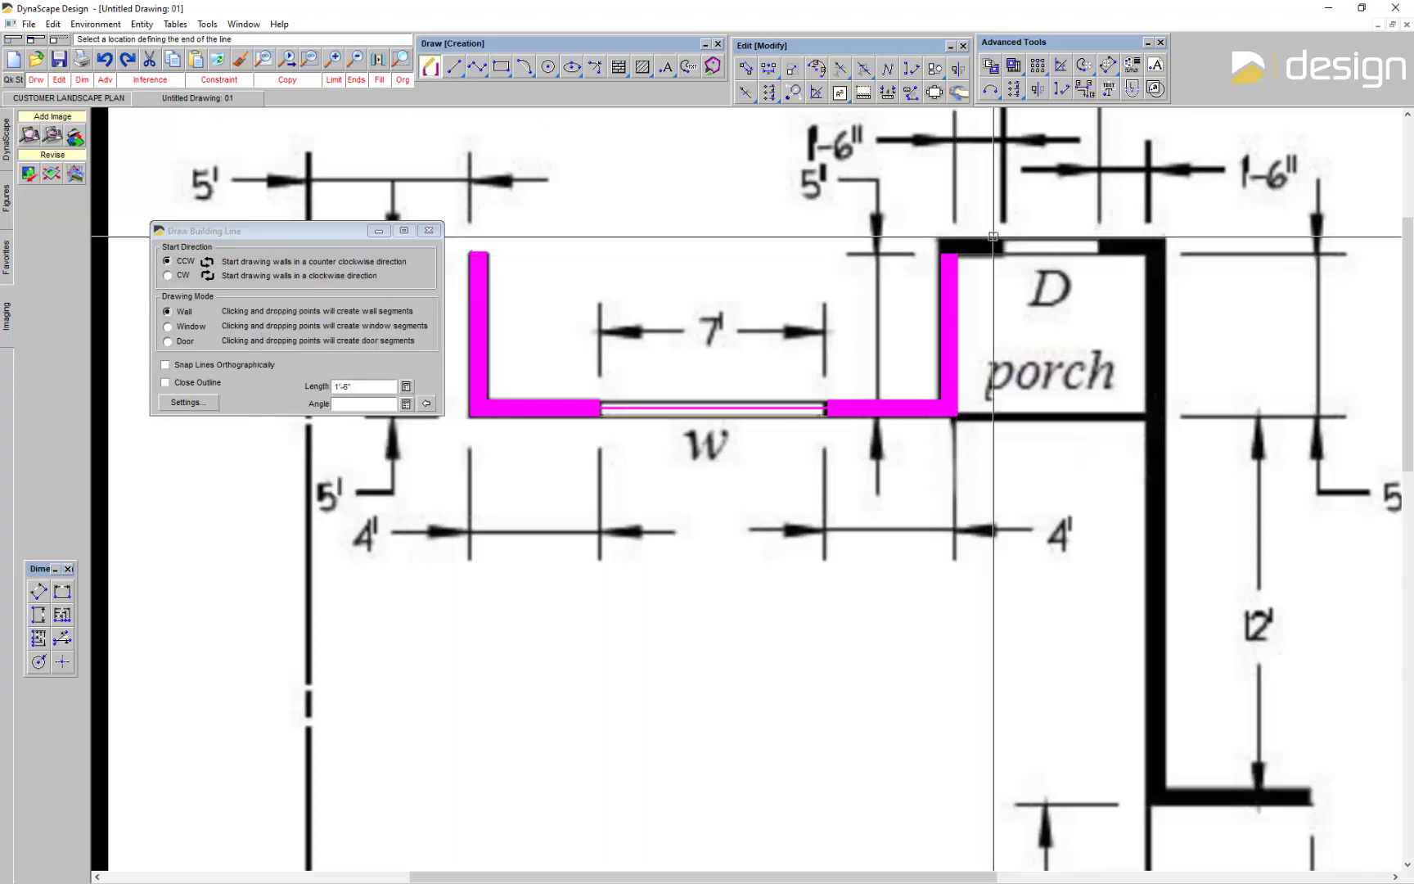
{"action": "left_click", "coordinate": [988, 253]}
{"action": "double_click", "coordinate": [344, 386]}
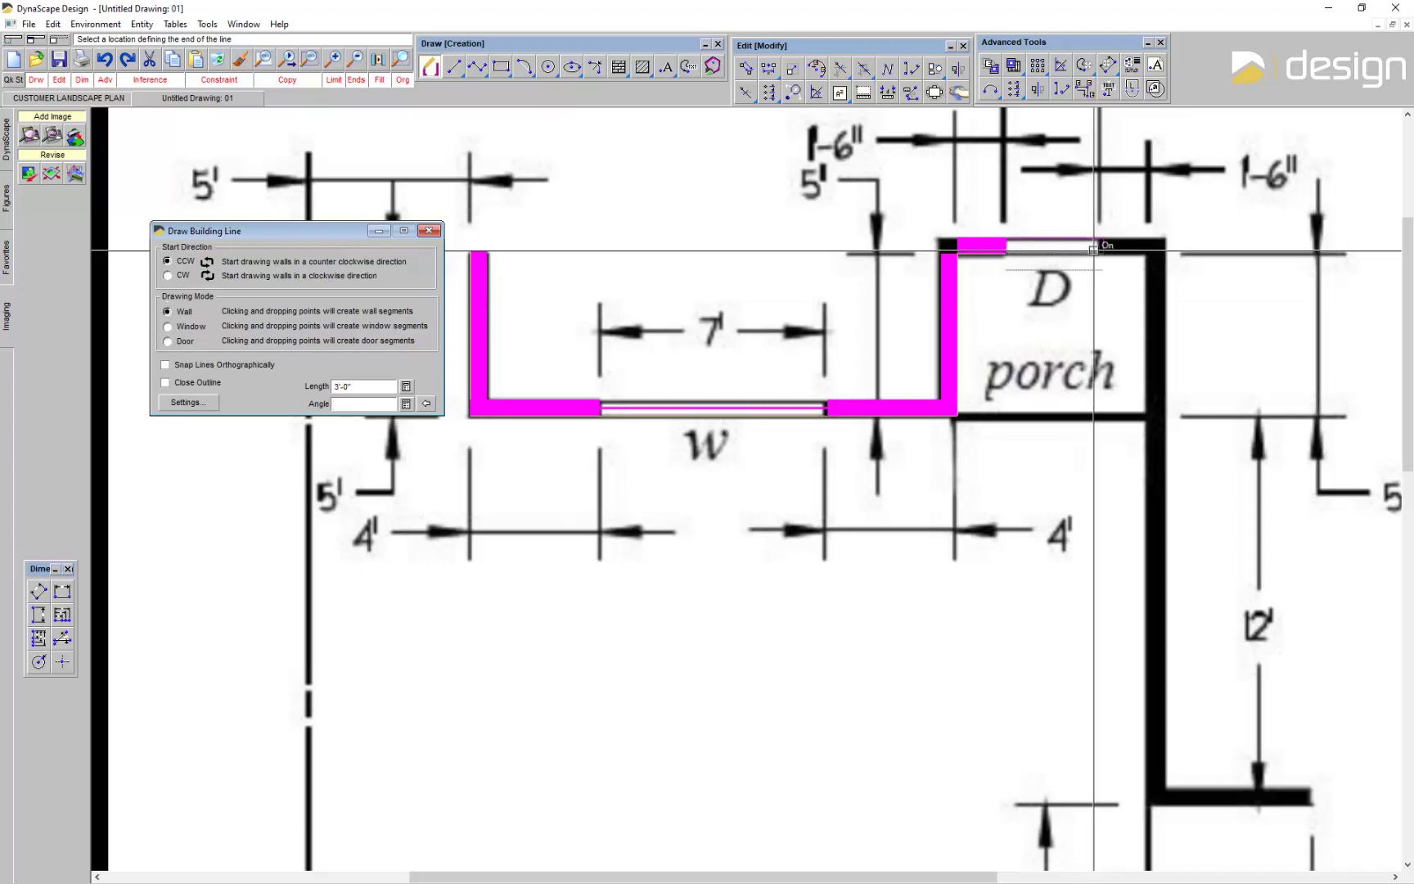
Step: Draw a 1'-6" wall from the door's far end to the back corner of the porch
{"action": "double_click", "coordinate": [360, 386]}
{"action": "type", "text": "1"}
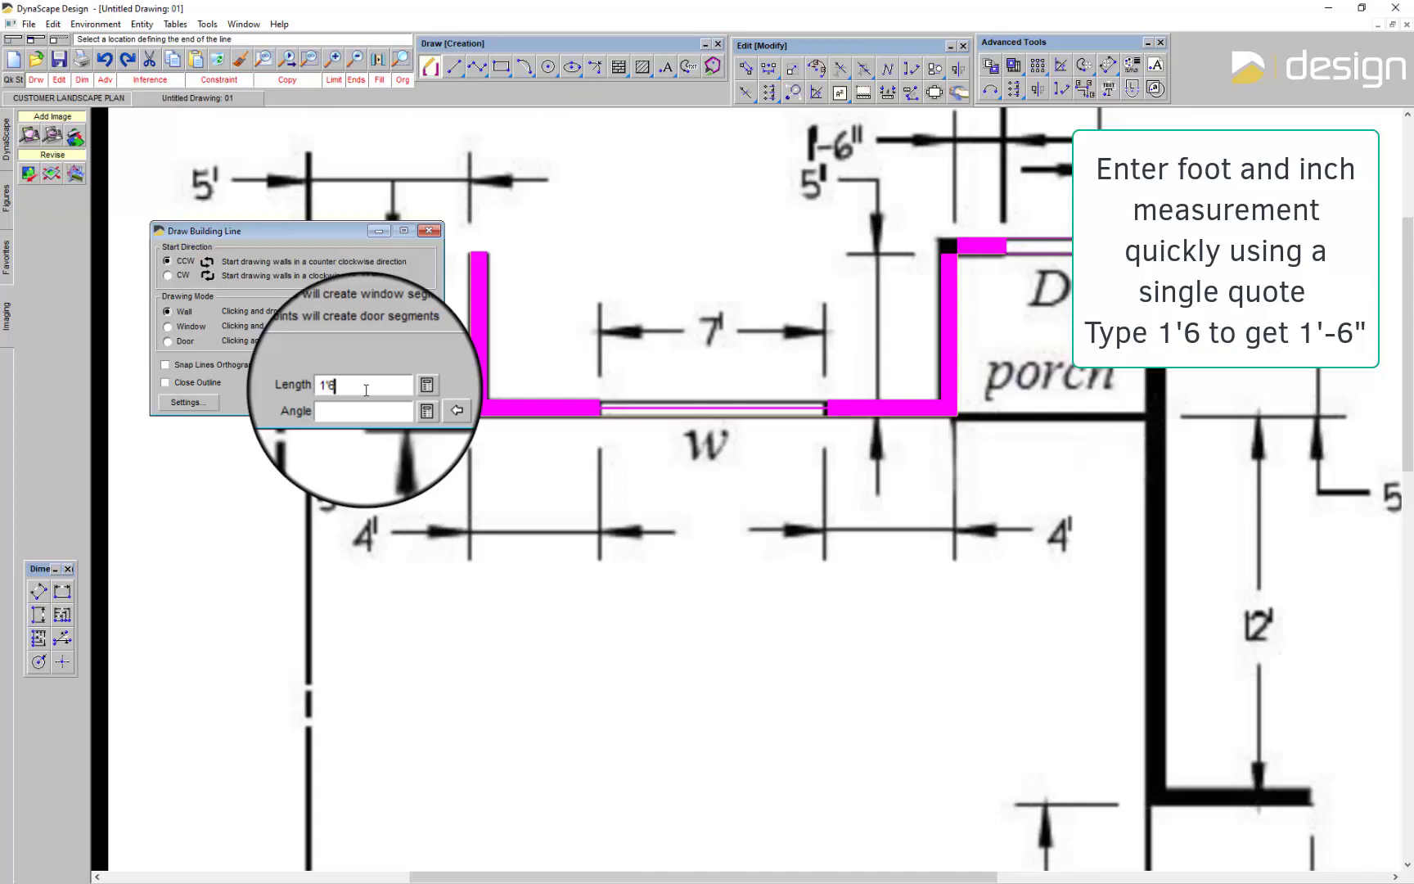
{"action": "type", "text": "'6"}
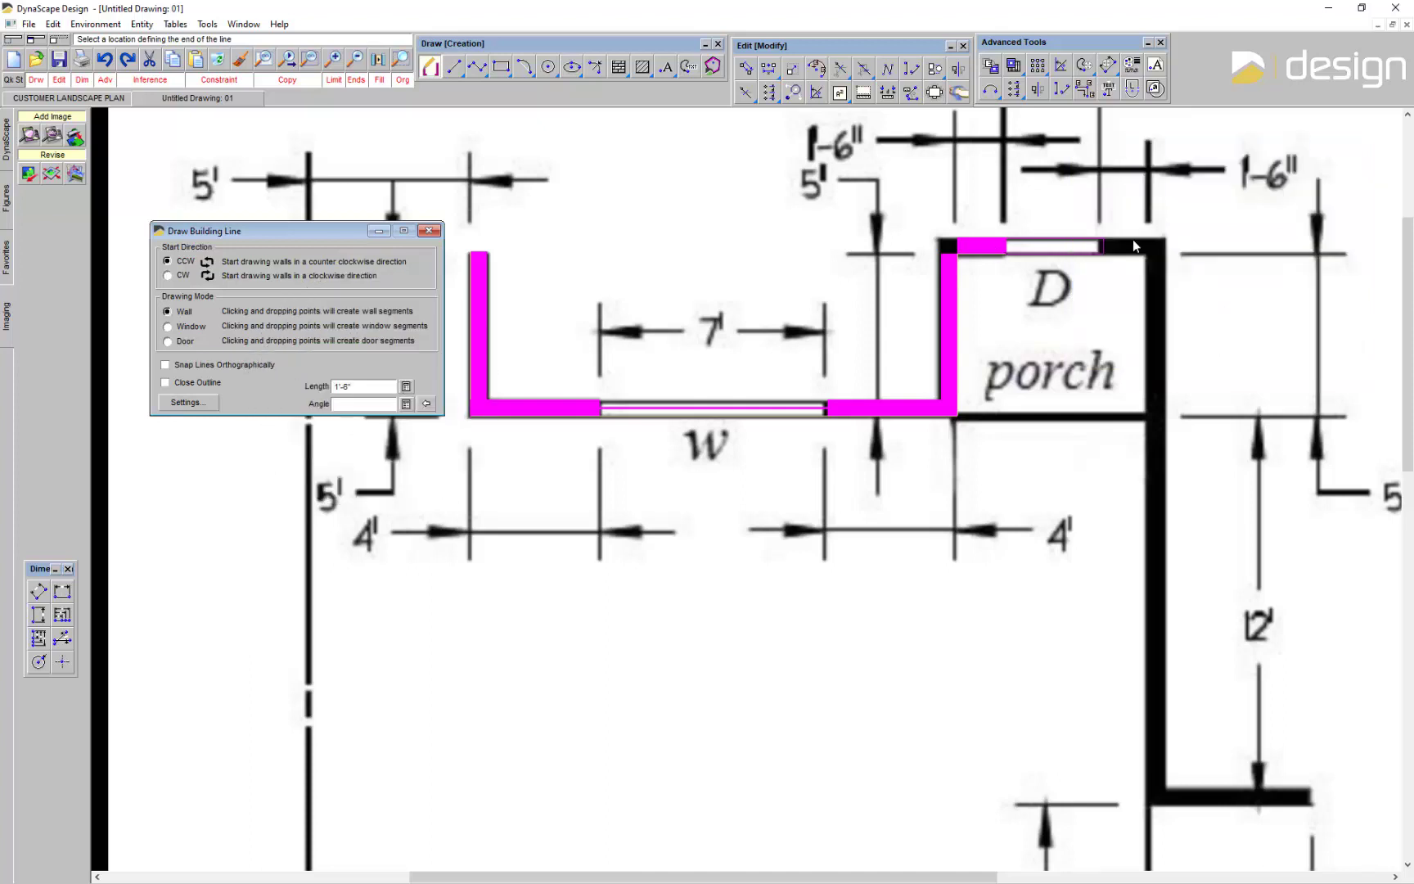
{"action": "key", "text": "Return"}
Step: Draw a 5'-0" wall down the porch's far side and extend it with a 12'-0" wall toward the drive
{"action": "double_click", "coordinate": [372, 385]}
{"action": "type", "text": "5"}
{"action": "key", "text": "Return"}
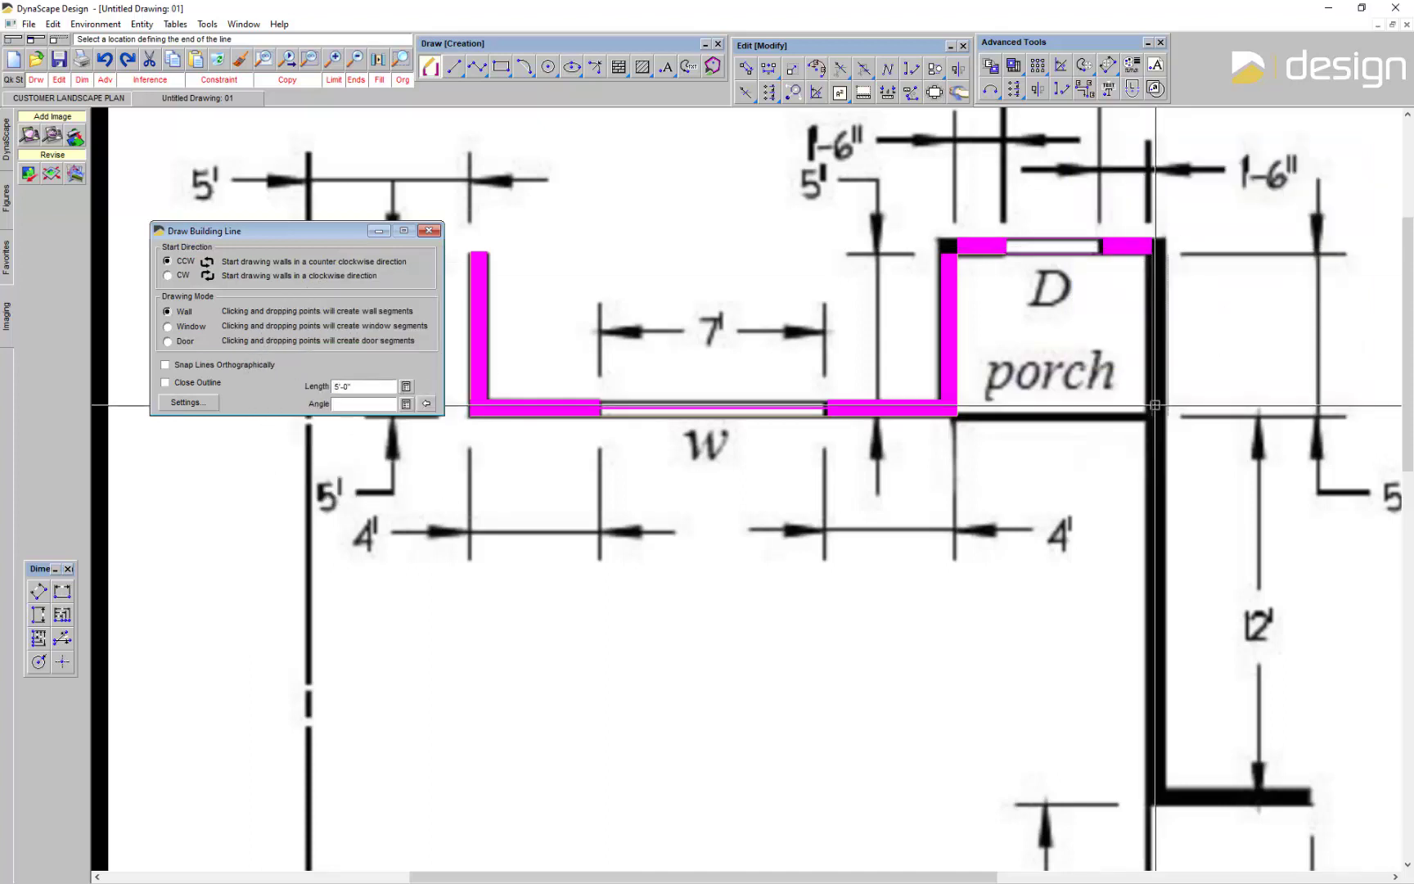
{"action": "left_click", "coordinate": [1144, 784]}
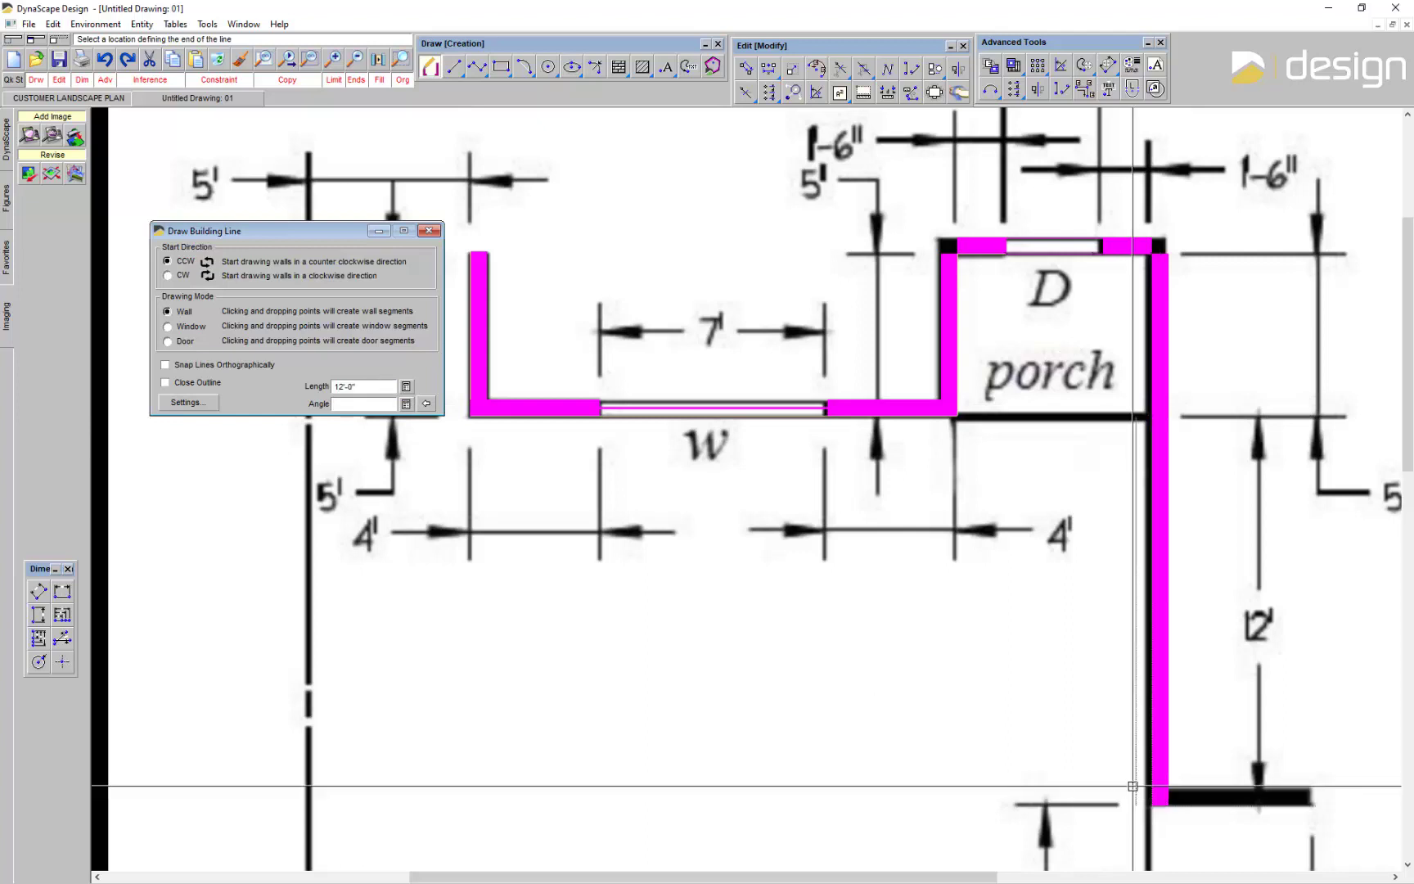
Step: Draw the last wall segment across the top of the drive with a length of 5'-1 1/2" and finish the building line
{"action": "double_click", "coordinate": [390, 386]}
{"action": "type", "text": "5"}
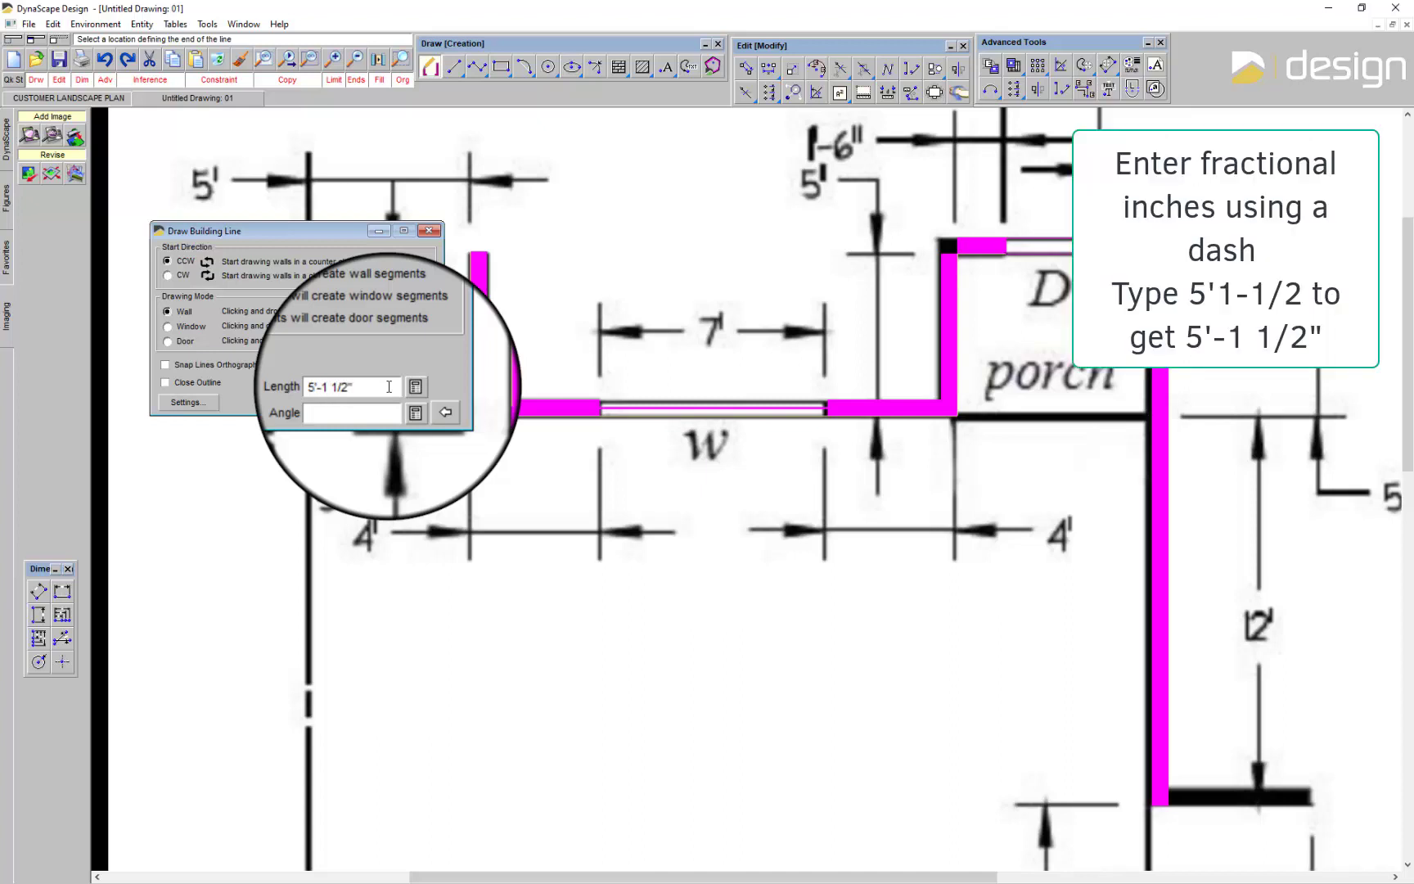
{"action": "key", "text": "Return"}
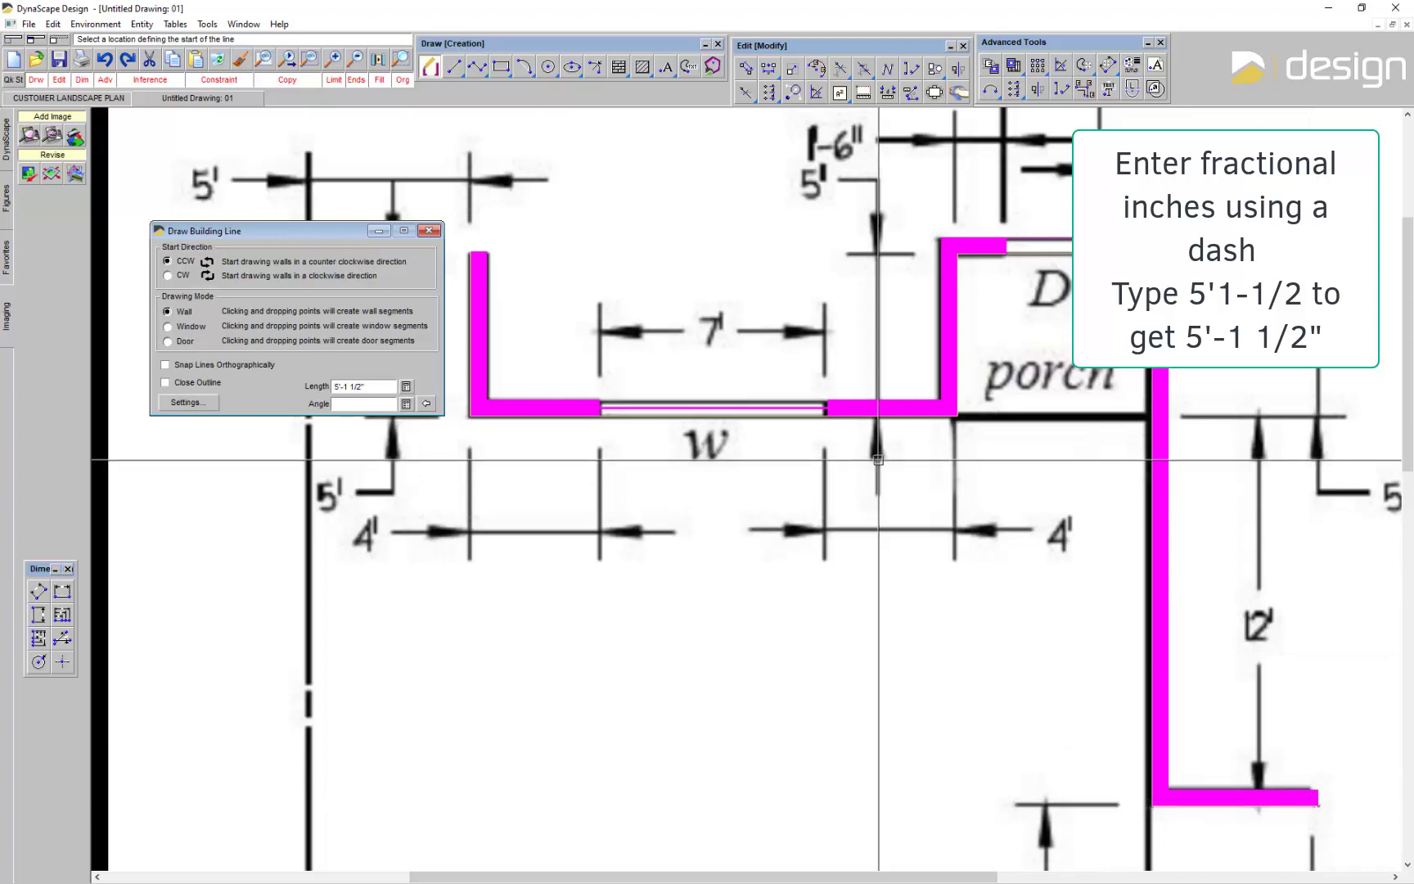
{"action": "key", "text": "Escape"}
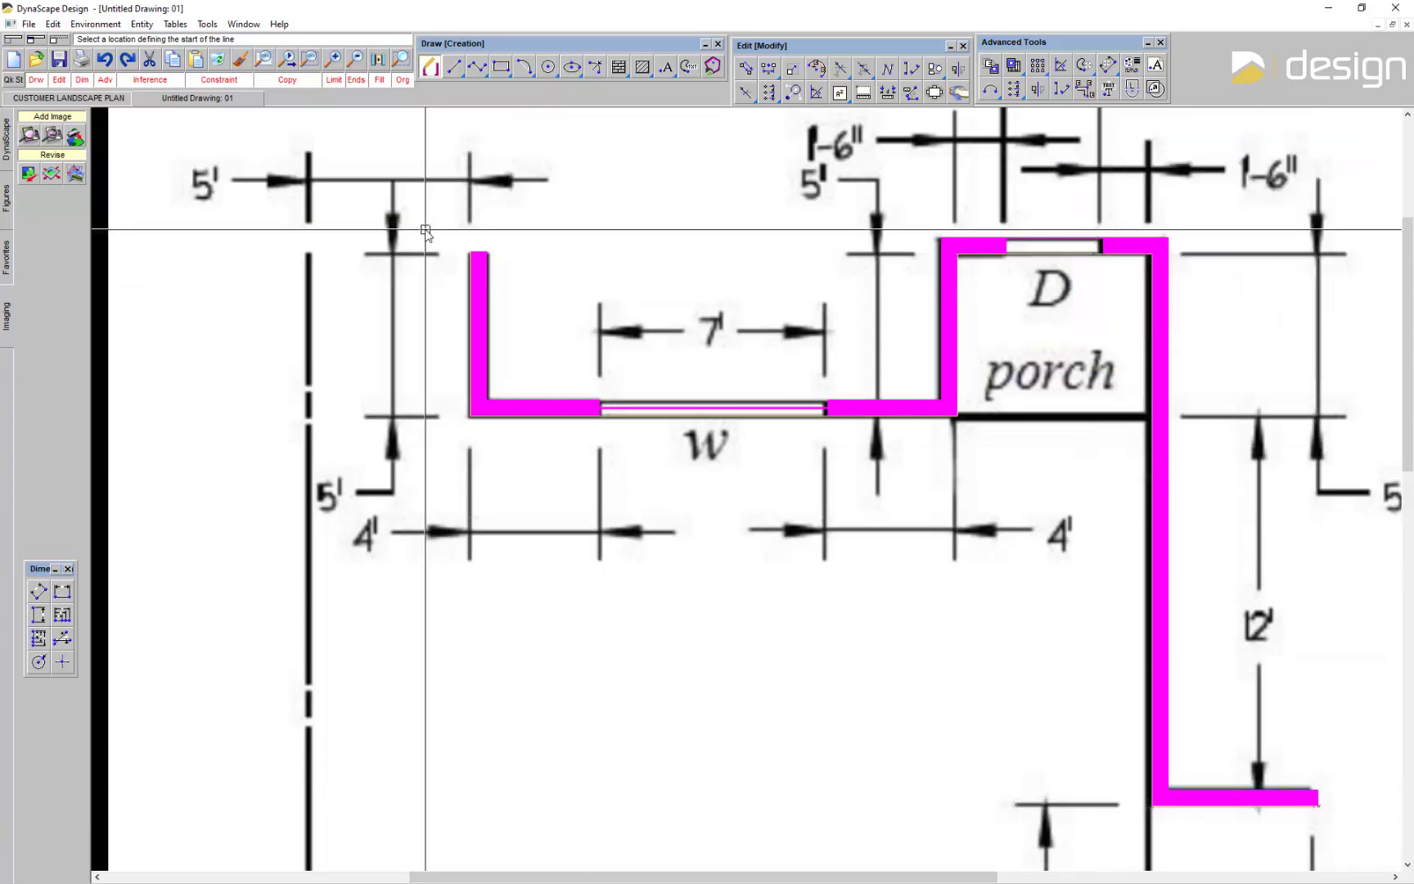
Step: Turn off the visibility of the BASIC_FRONT_PLAN.PNG raster image
{"action": "left_click", "coordinate": [75, 175]}
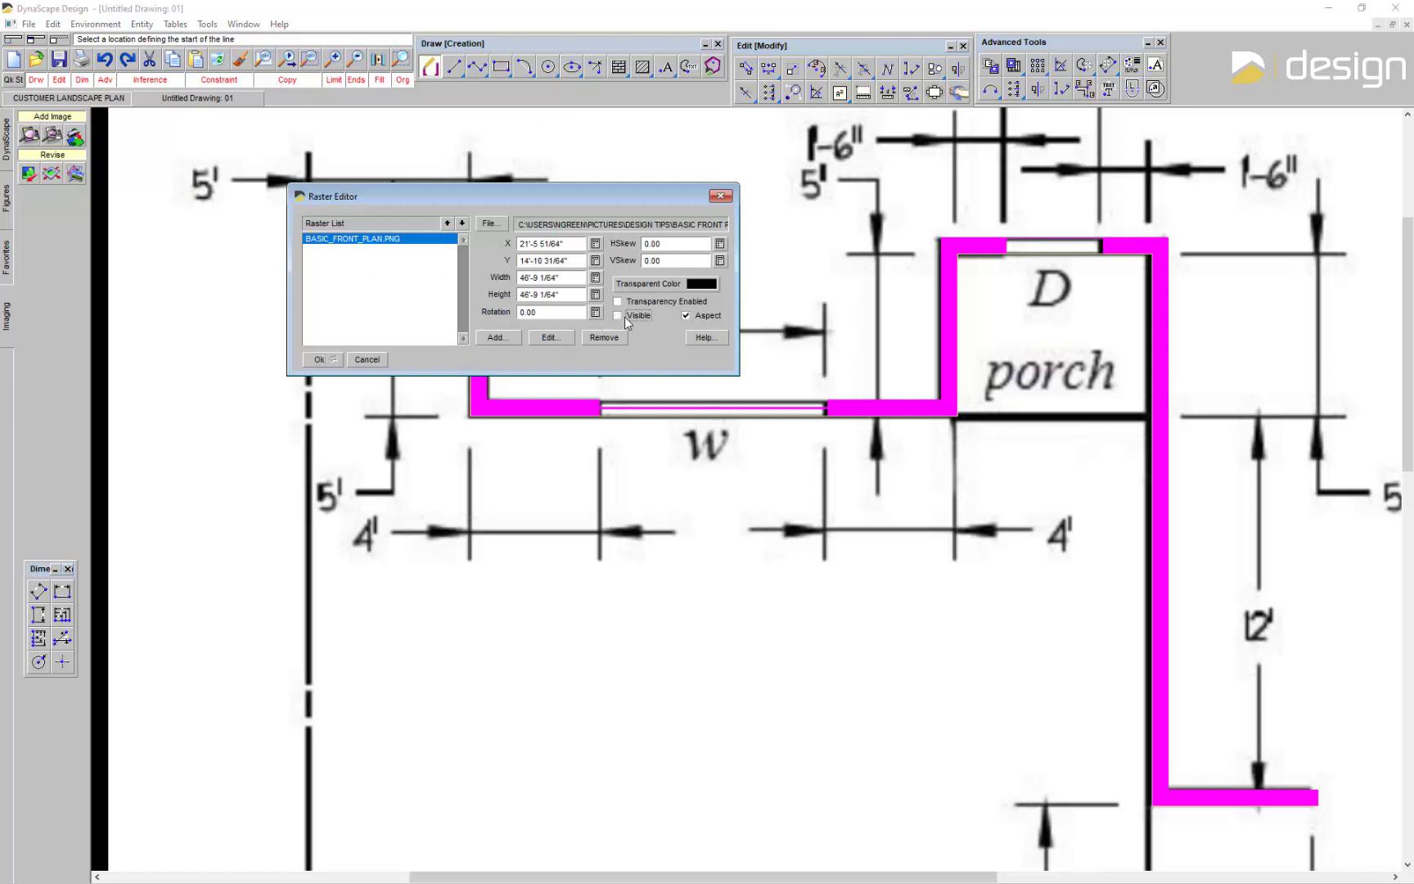
{"action": "left_click", "coordinate": [324, 360]}
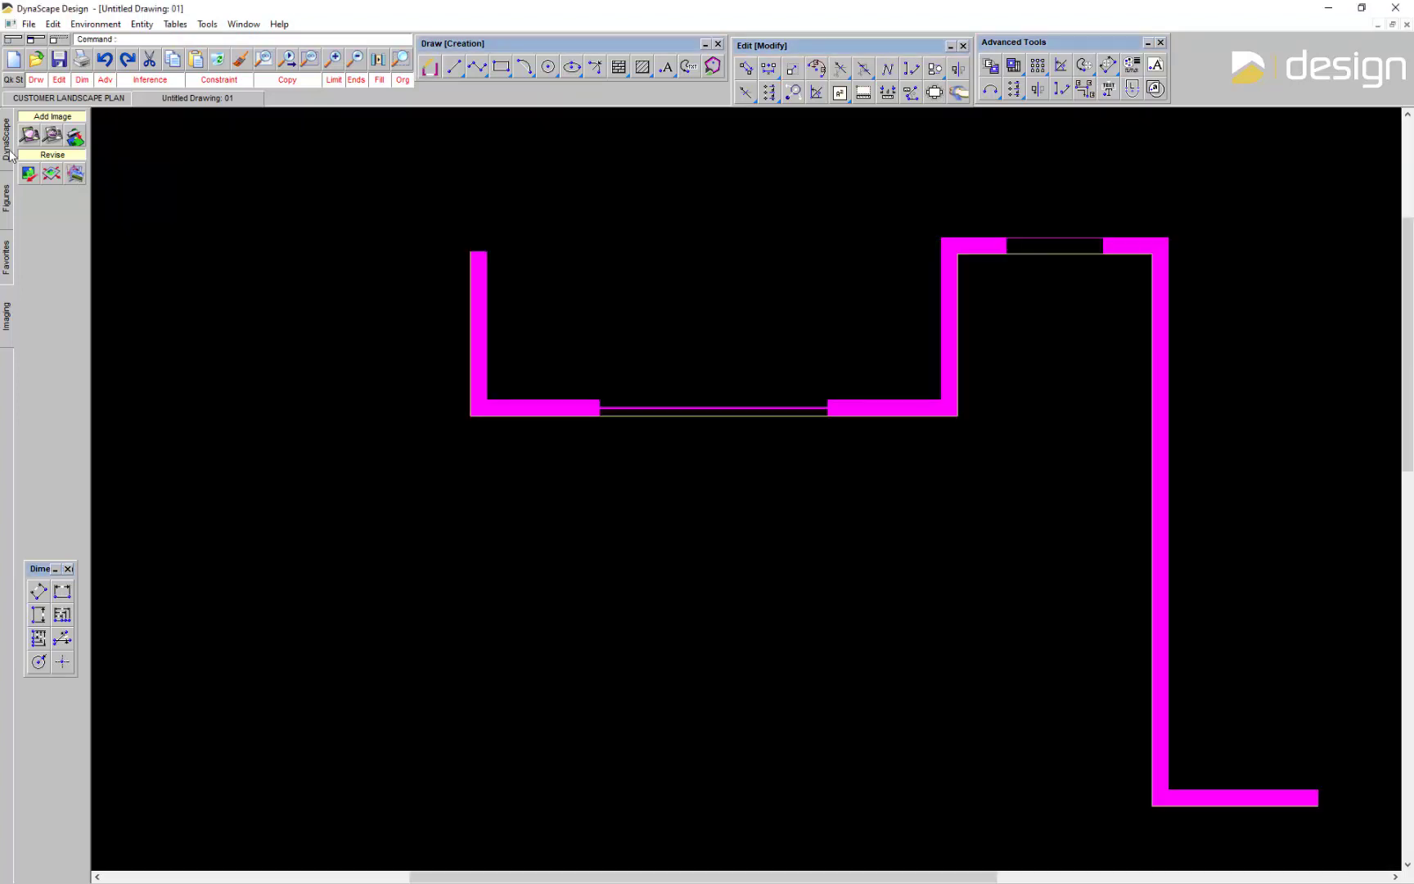
Step: Make Porch/Step the active drawing layer
{"action": "left_click", "coordinate": [10, 152]}
{"action": "left_click", "coordinate": [37, 363]}
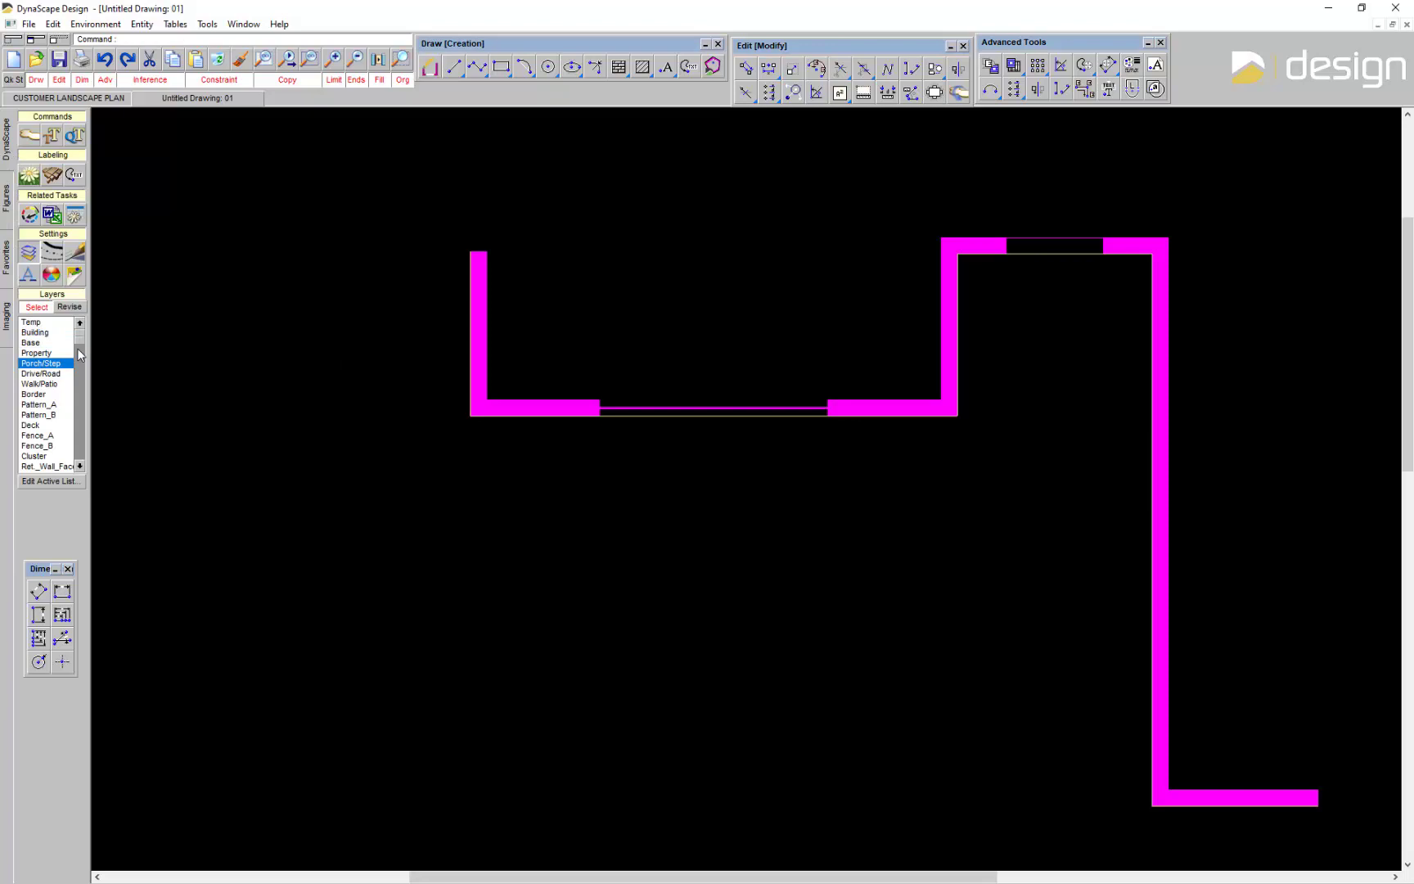
{"action": "left_click", "coordinate": [454, 67]}
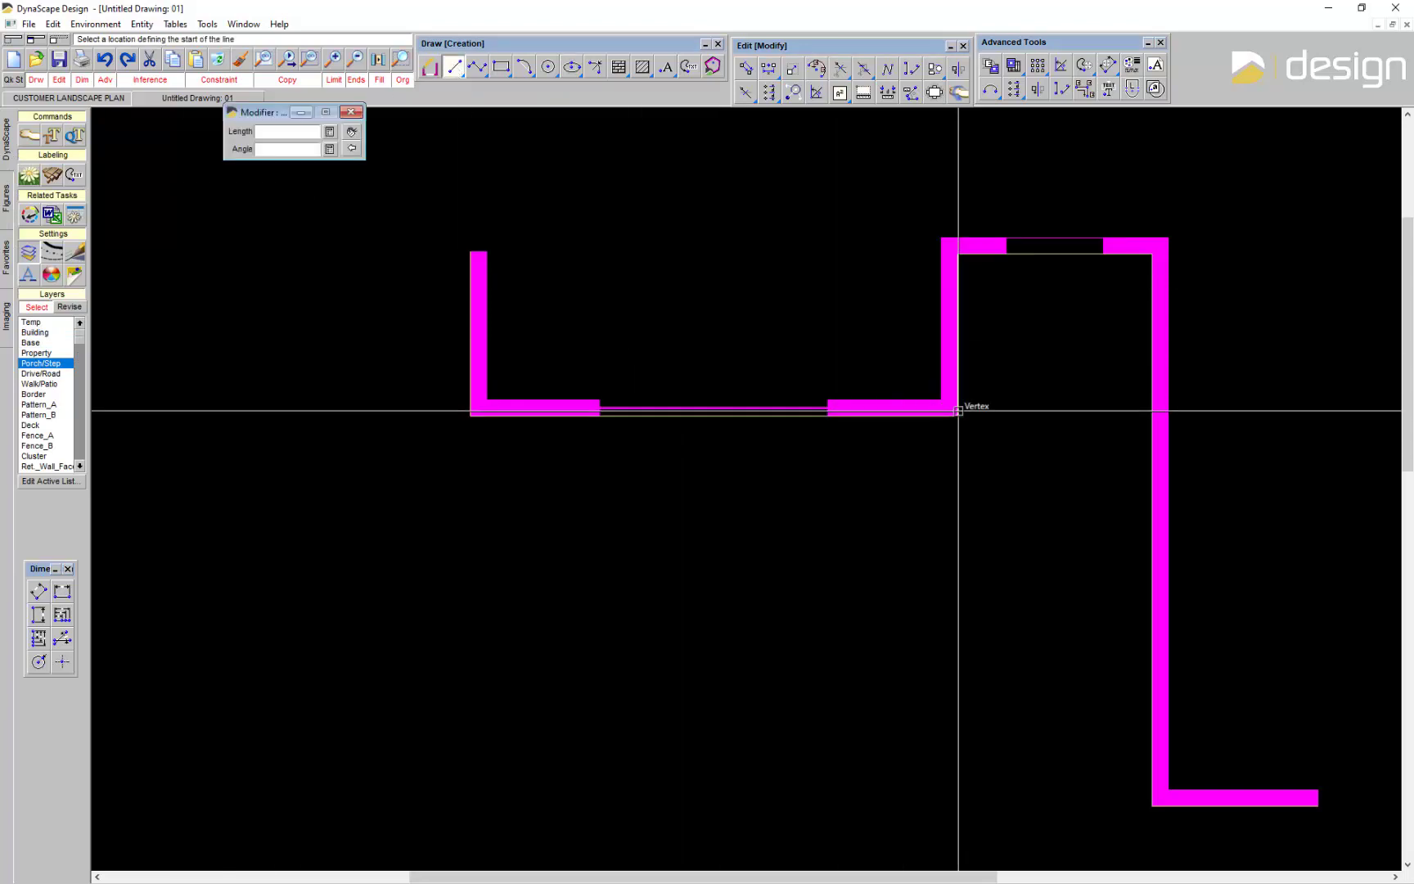
{"action": "left_click", "coordinate": [956, 417]}
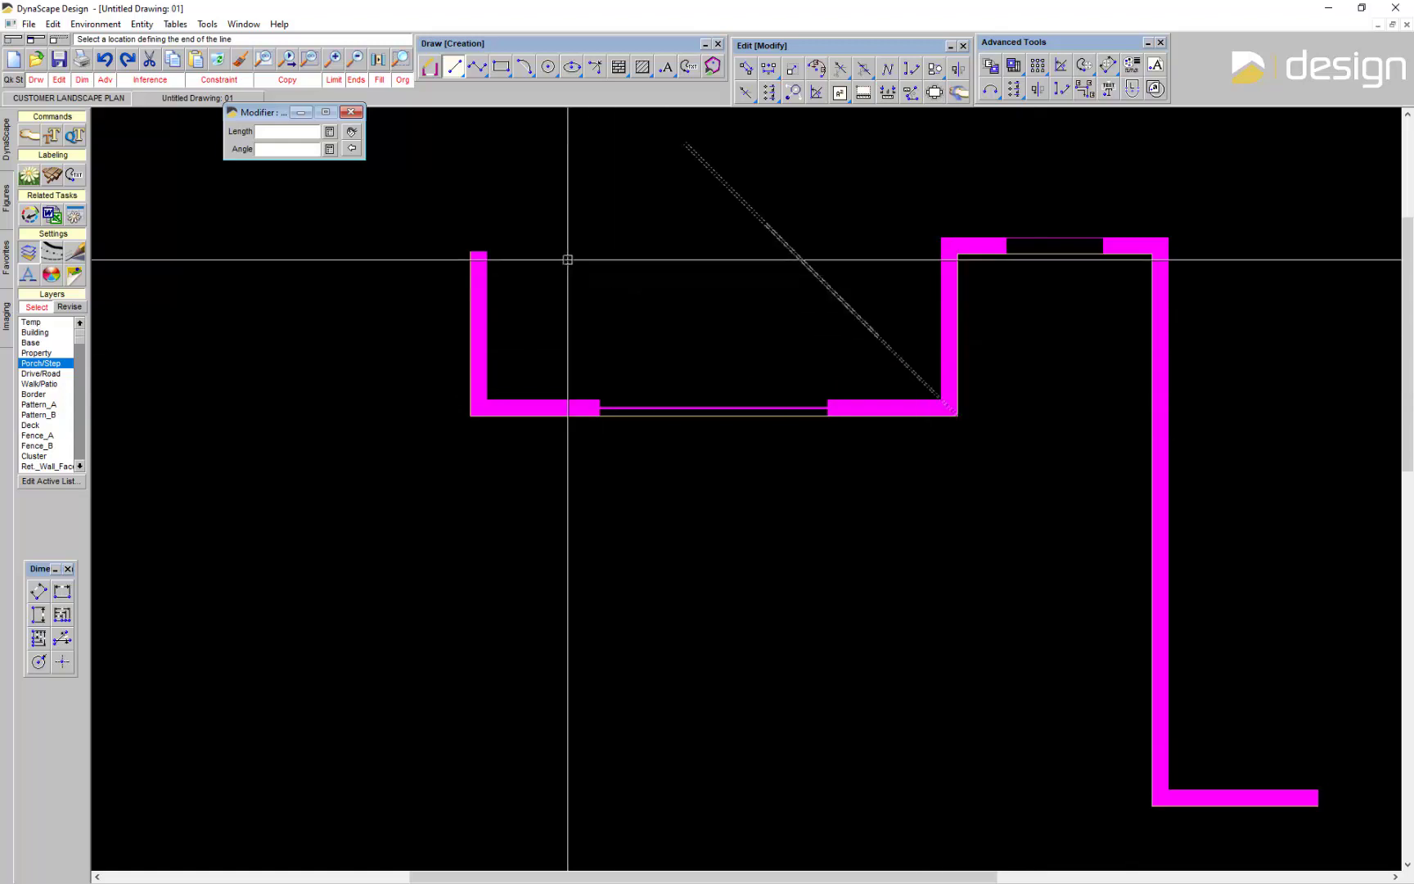
{"action": "key", "text": "Escape"}
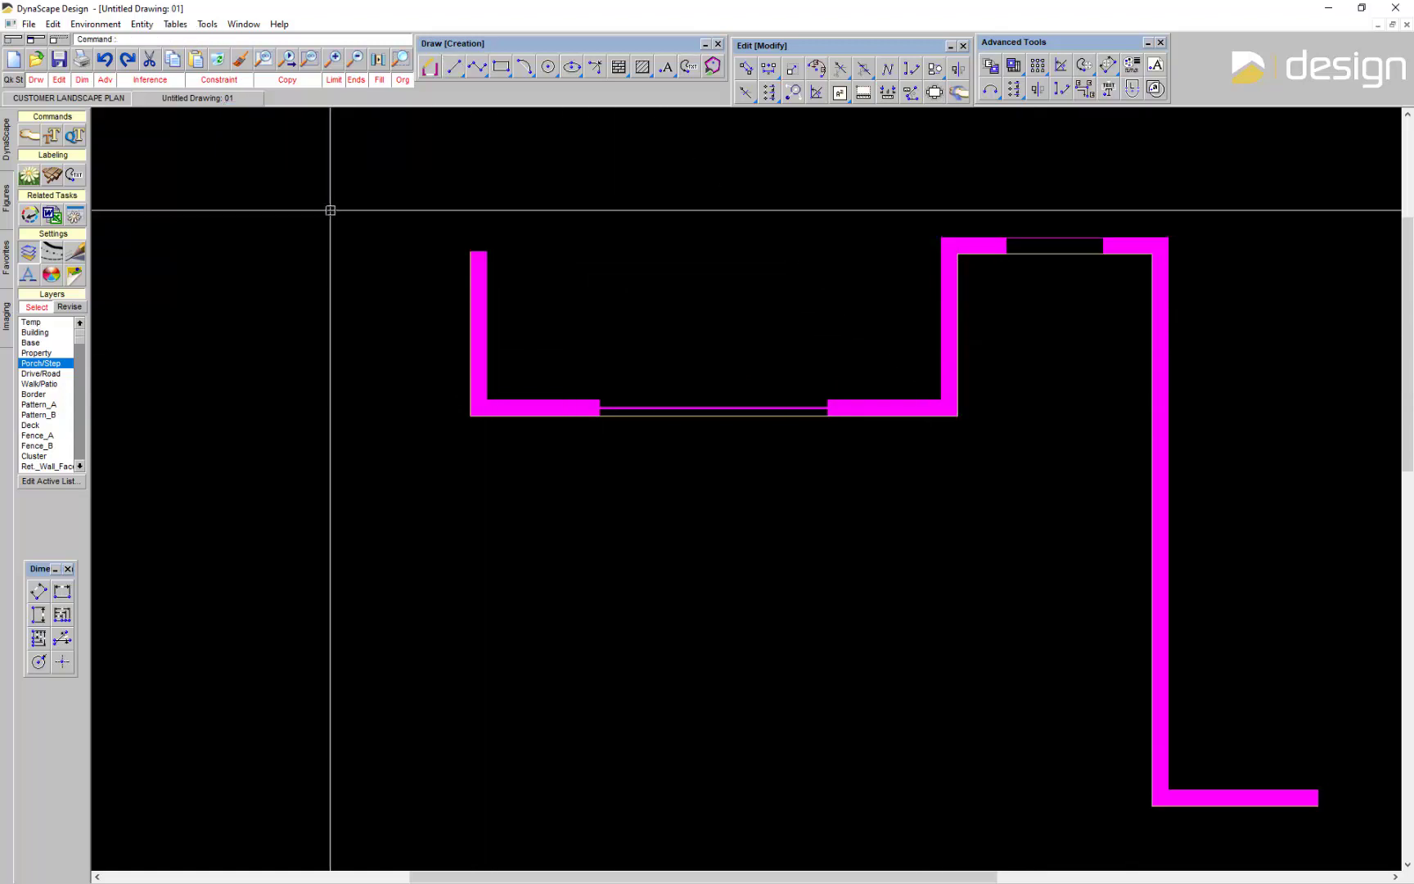
Step: Turn off inference and set the constraint to None for sketching
{"action": "left_click", "coordinate": [156, 80]}
{"action": "right_click", "coordinate": [207, 78]}
{"action": "left_click", "coordinate": [228, 86]}
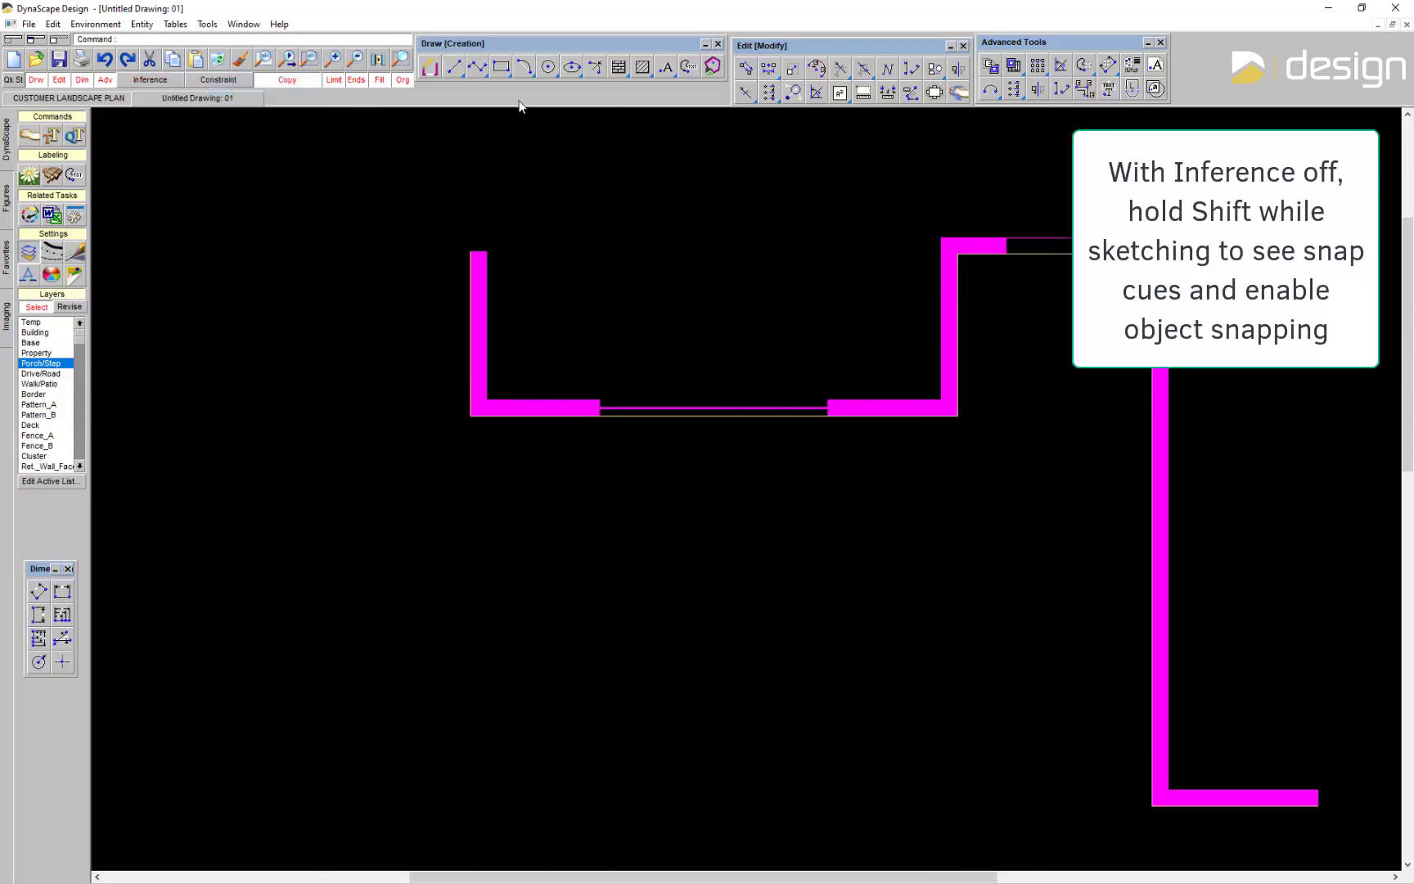
Step: Draw a horizontal porch line from the outer wall corner beside the window across to the opposite porch wall, using temporary object and polar snapping
{"action": "left_click", "coordinate": [454, 66]}
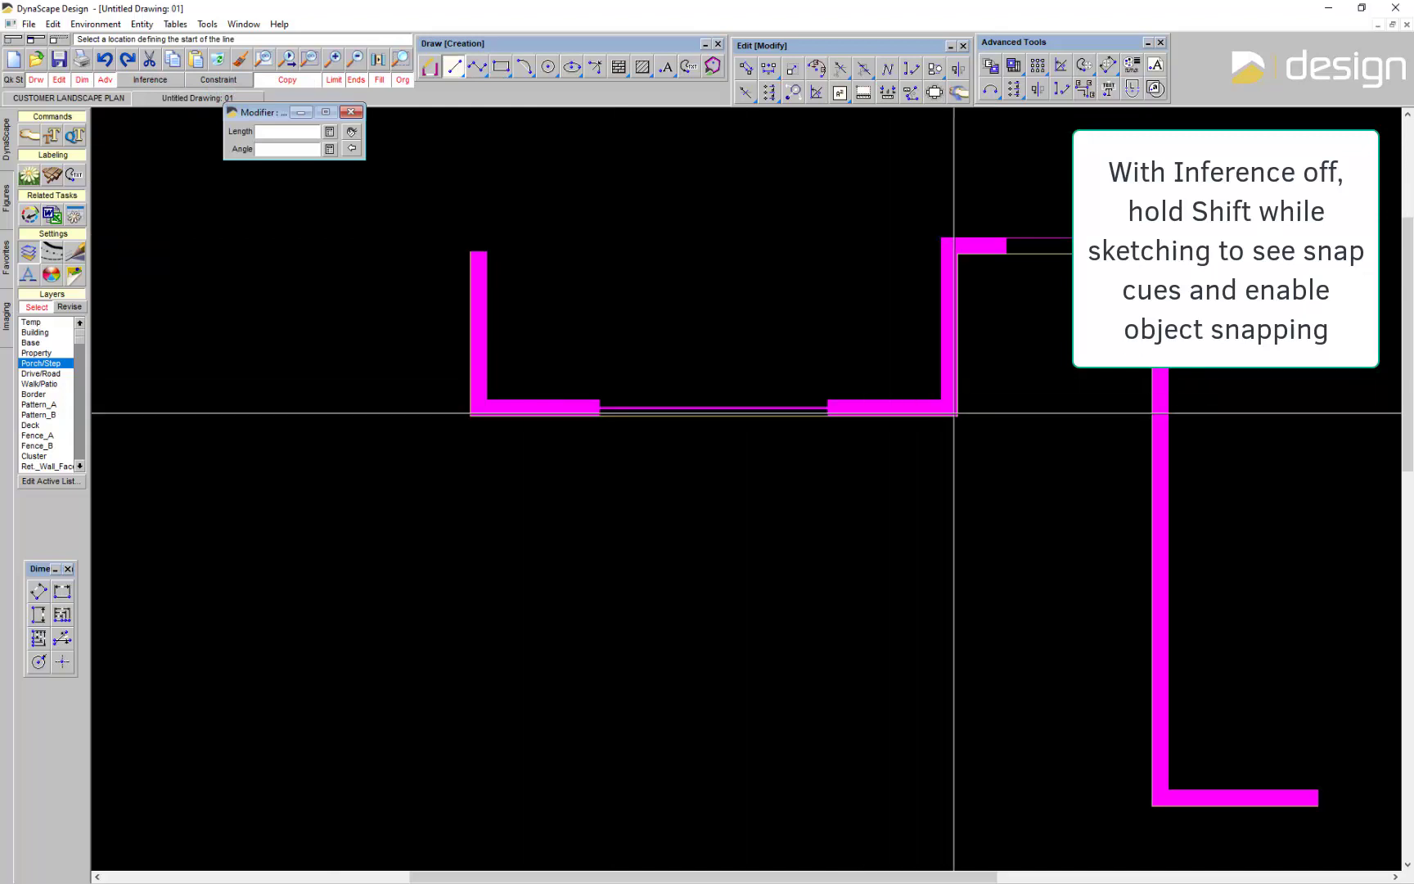
{"action": "key", "text": "shift"}
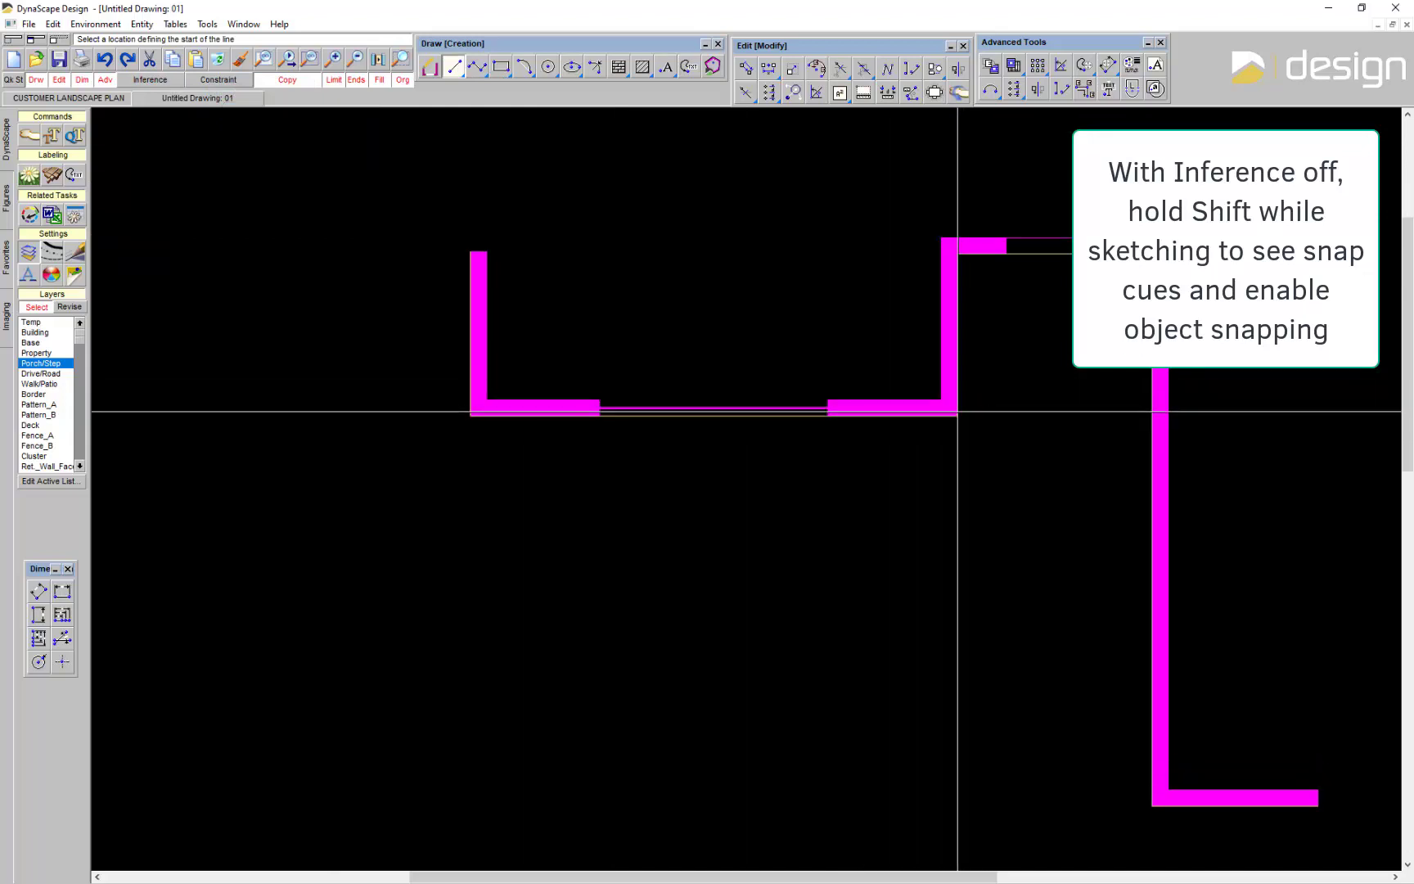
{"action": "left_click", "coordinate": [958, 413]}
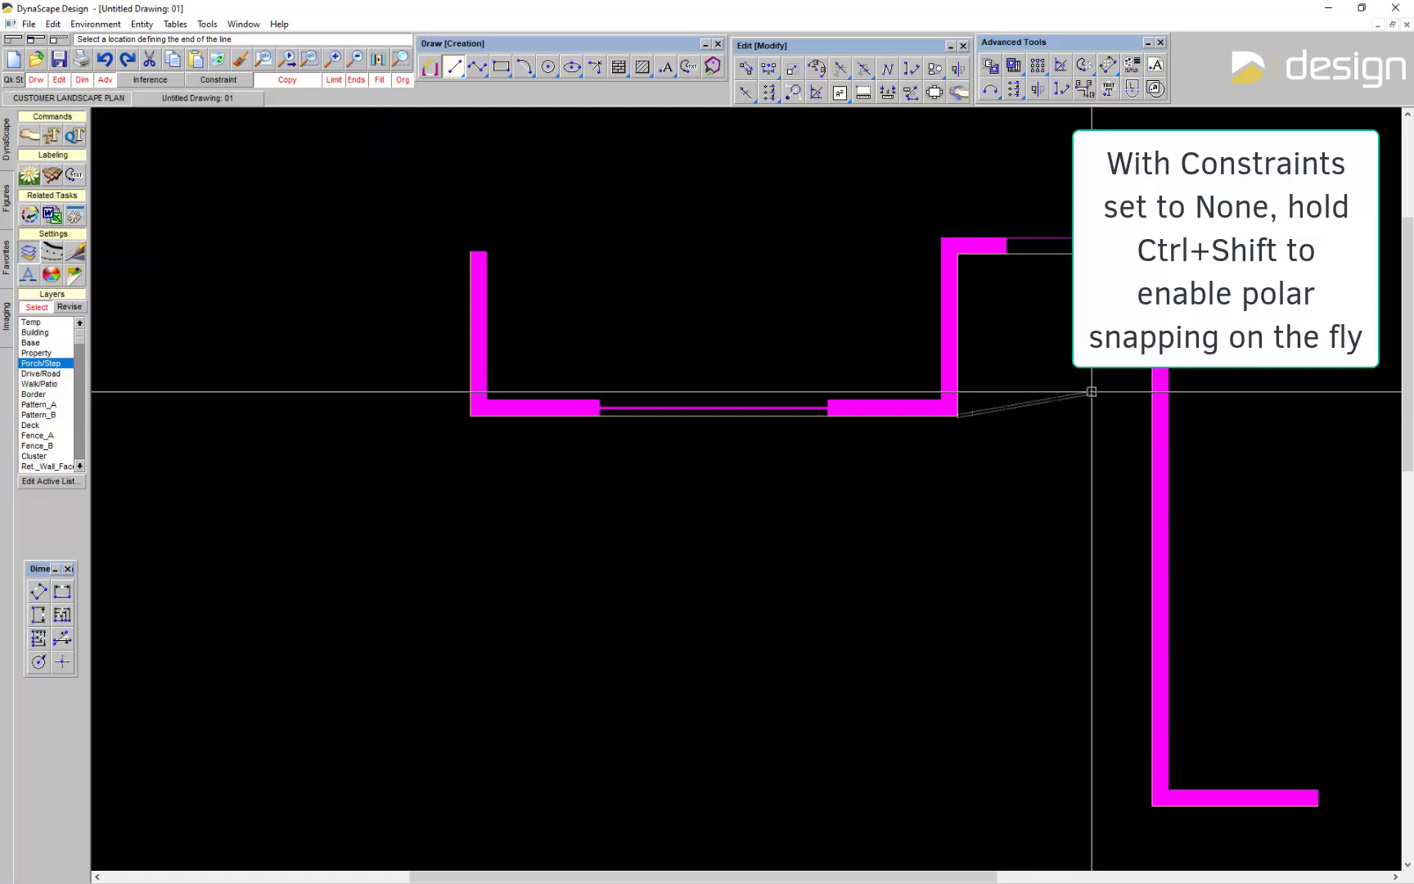
{"action": "key", "text": "ctrl+shift"}
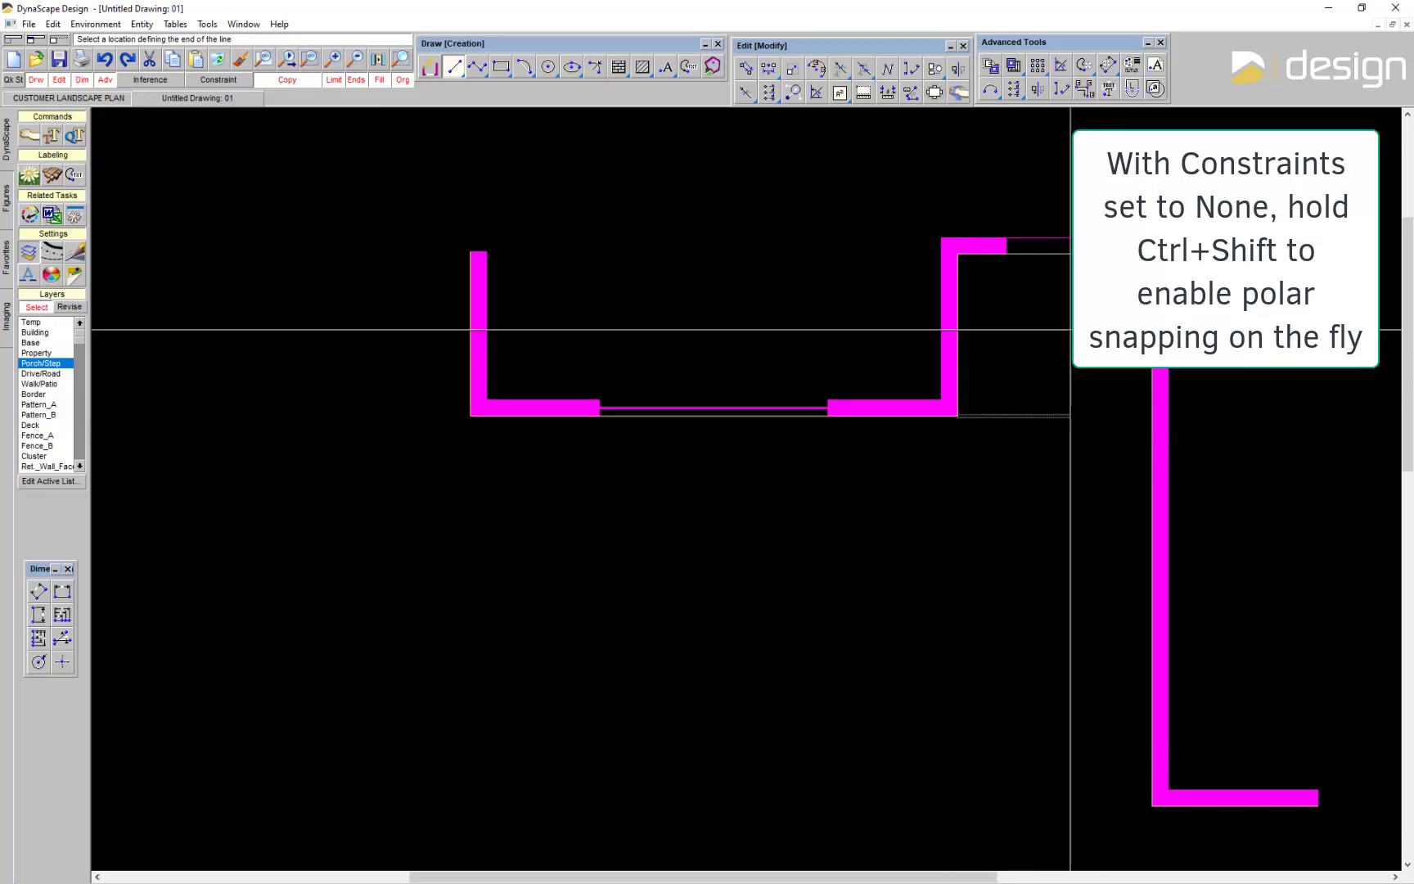
{"action": "left_click", "coordinate": [1153, 415]}
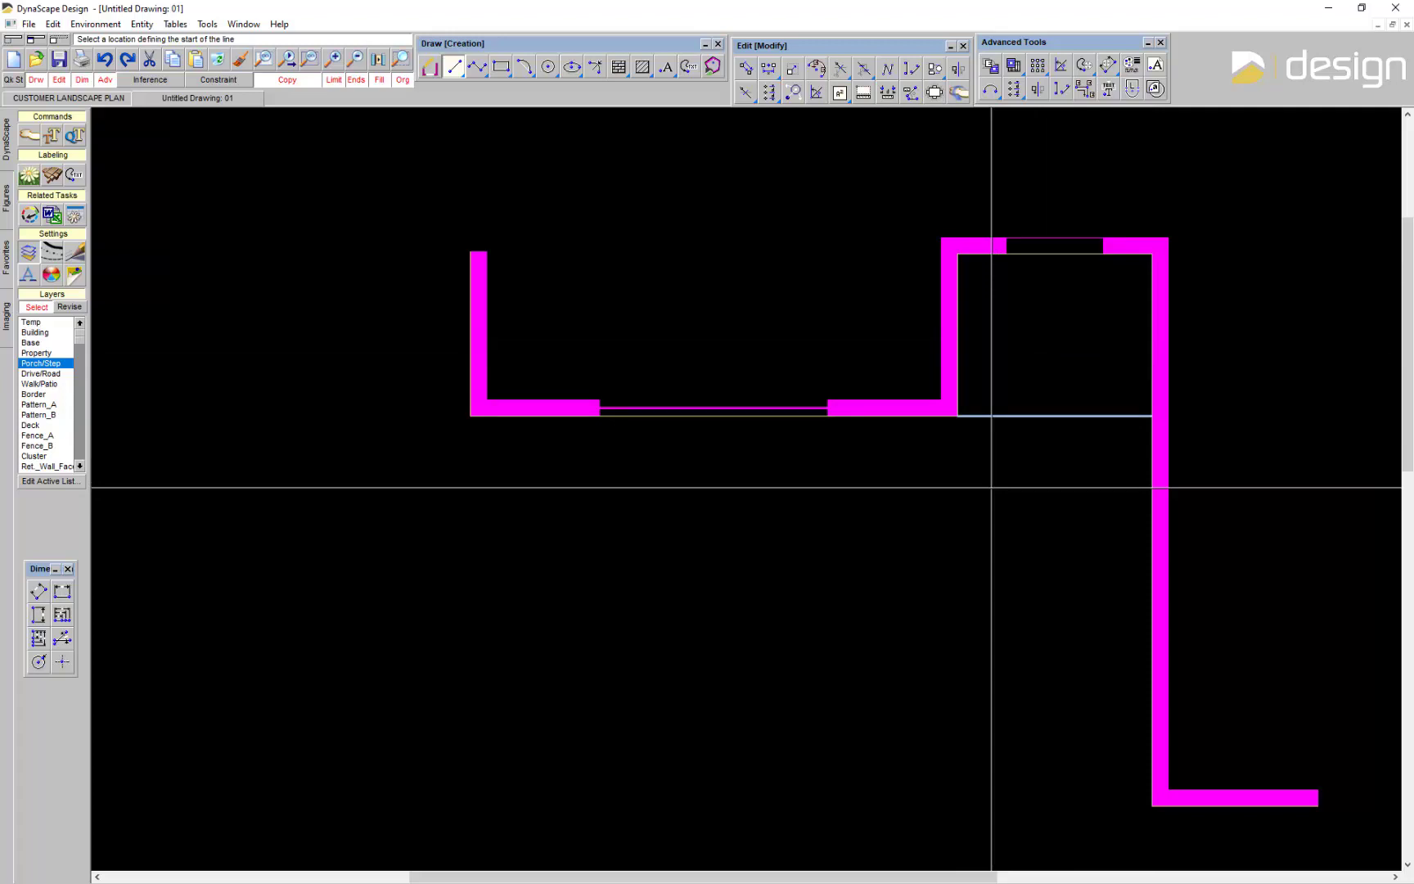
Step: In the CUSTOMER LANDSCAPE PLAN drawing, start a softscape label for HOSTA and run AutoCount (Figures) for its quantity
{"action": "key", "text": "alt+Tab"}
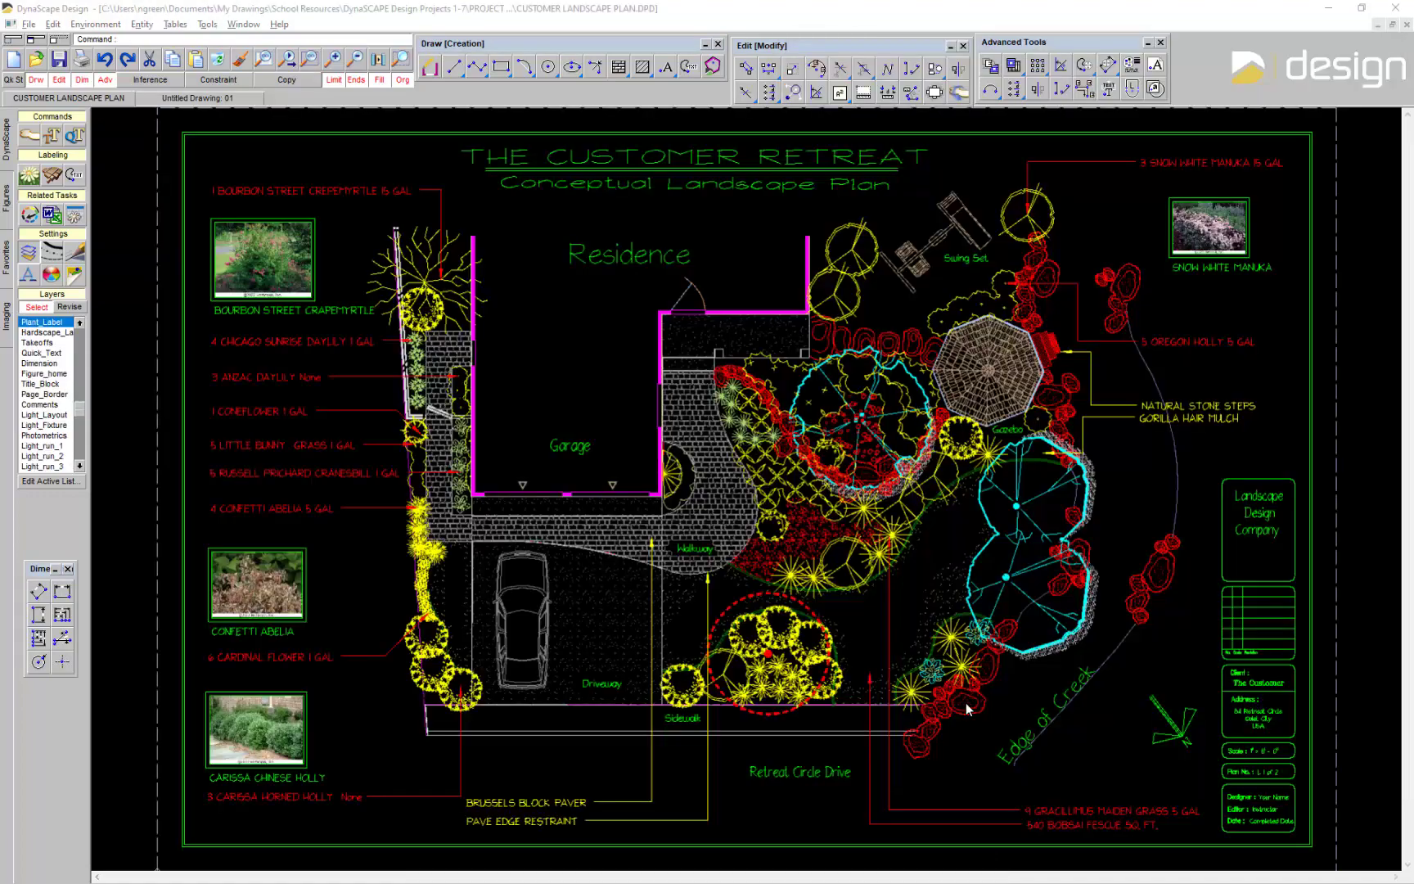
{"action": "scroll", "coordinate": [967, 709], "scroll_direction": "up", "scroll_amount": 5}
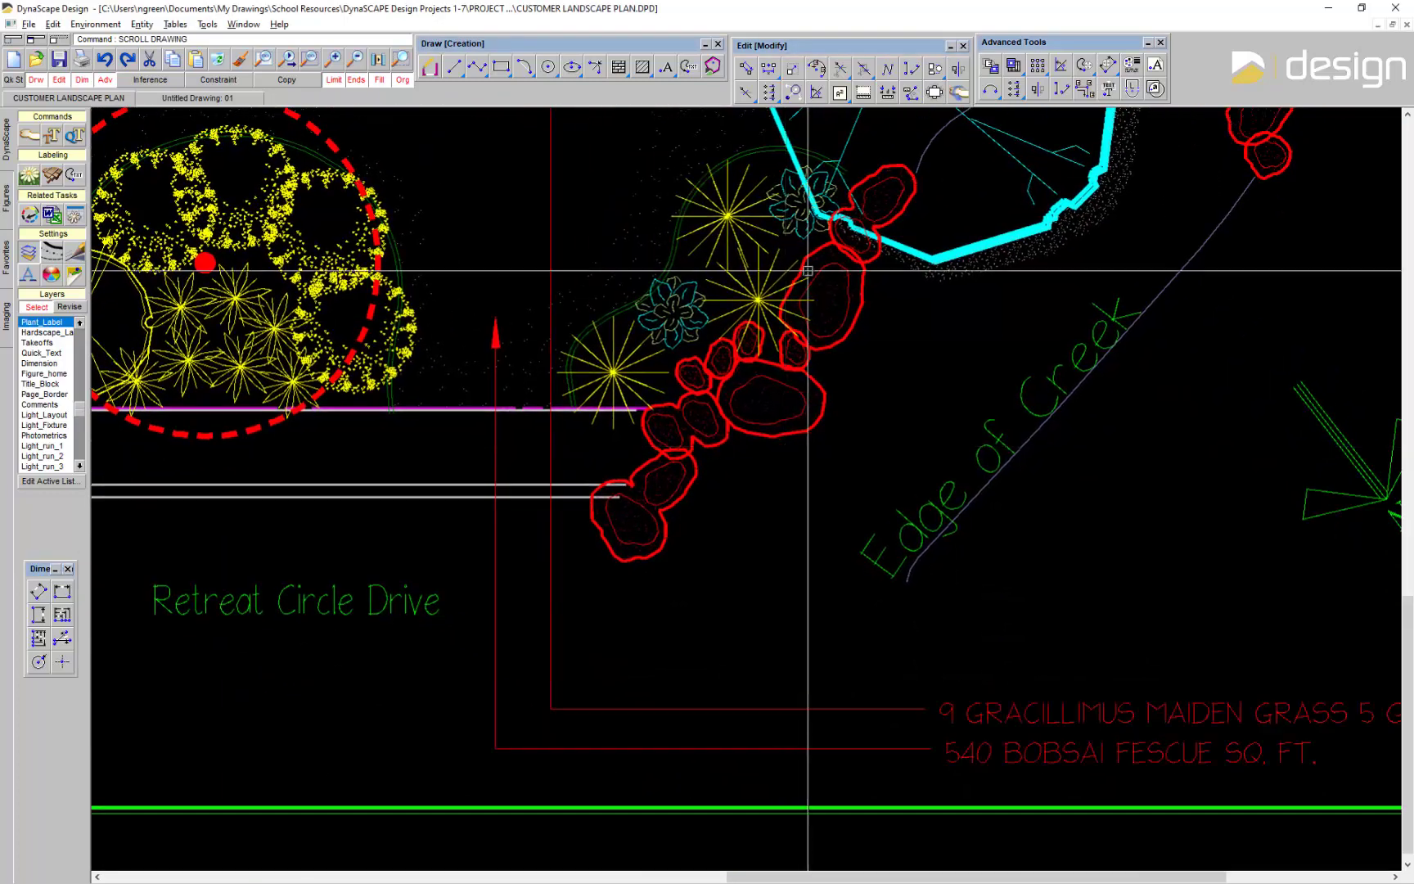
{"action": "left_click", "coordinate": [32, 177]}
{"action": "left_click", "coordinate": [213, 461]}
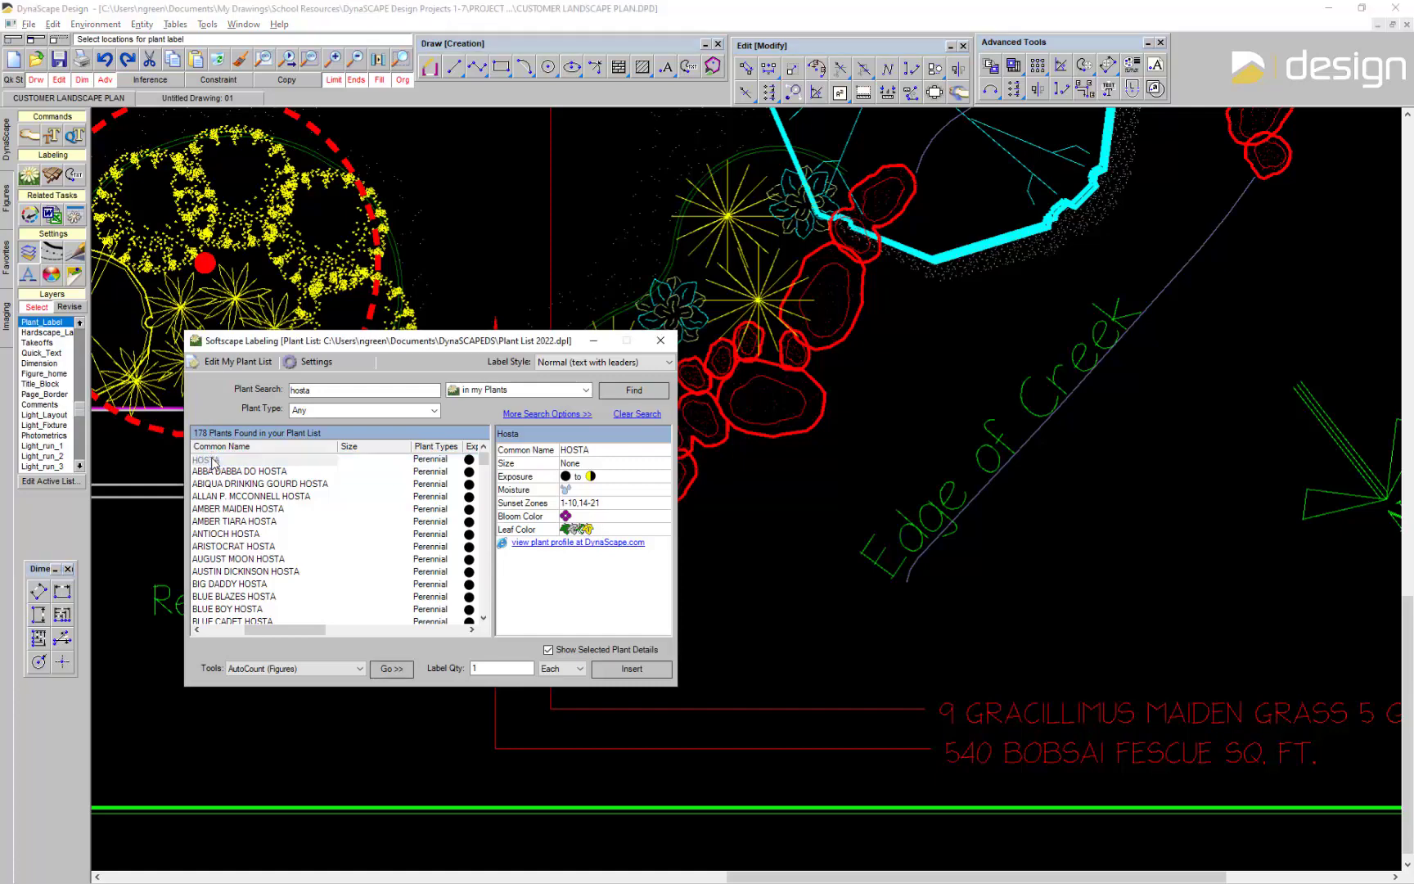
{"action": "left_click", "coordinate": [337, 669]}
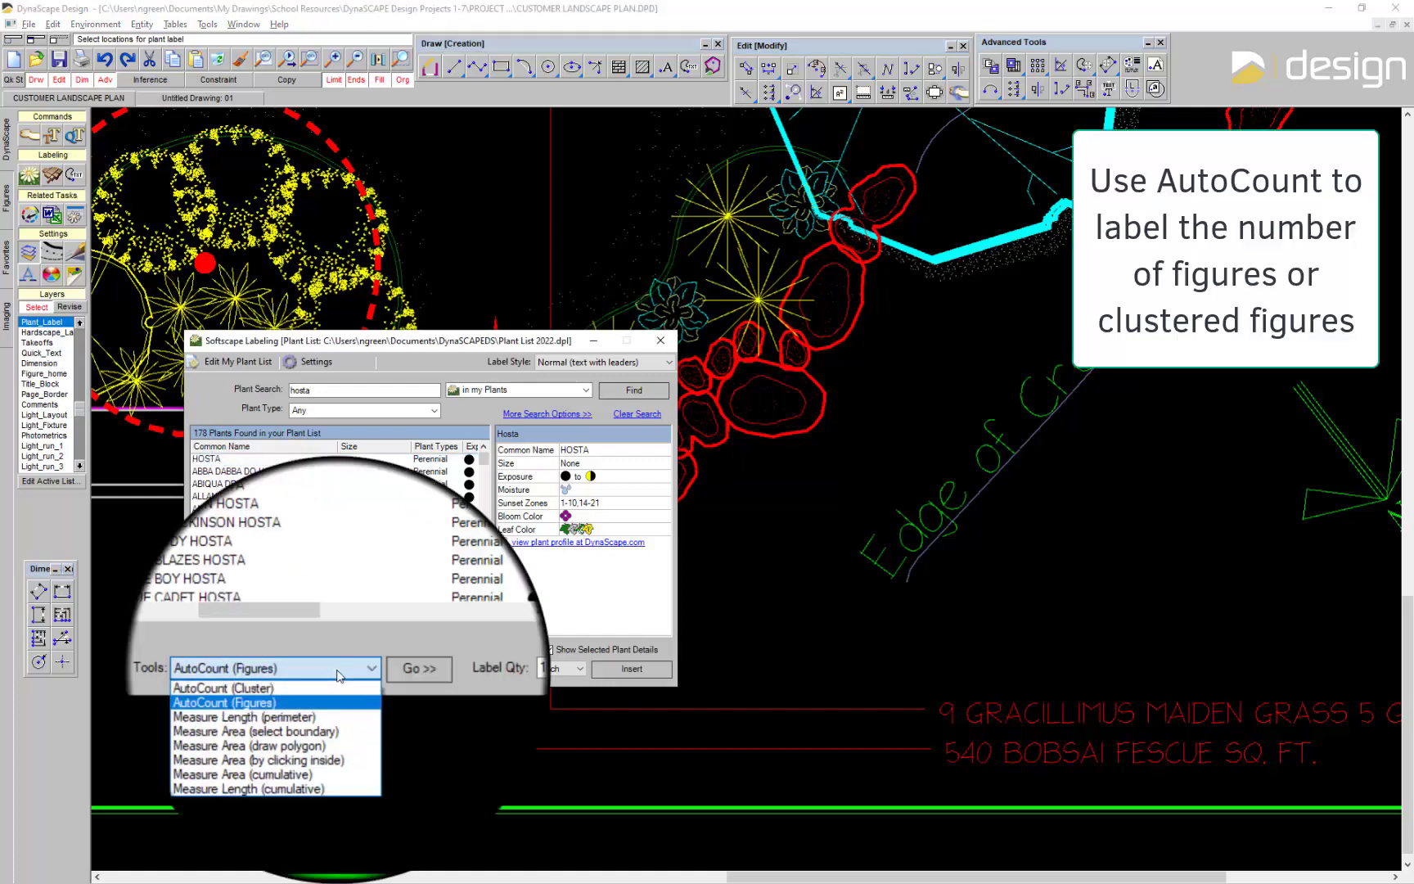
{"action": "left_click", "coordinate": [345, 692]}
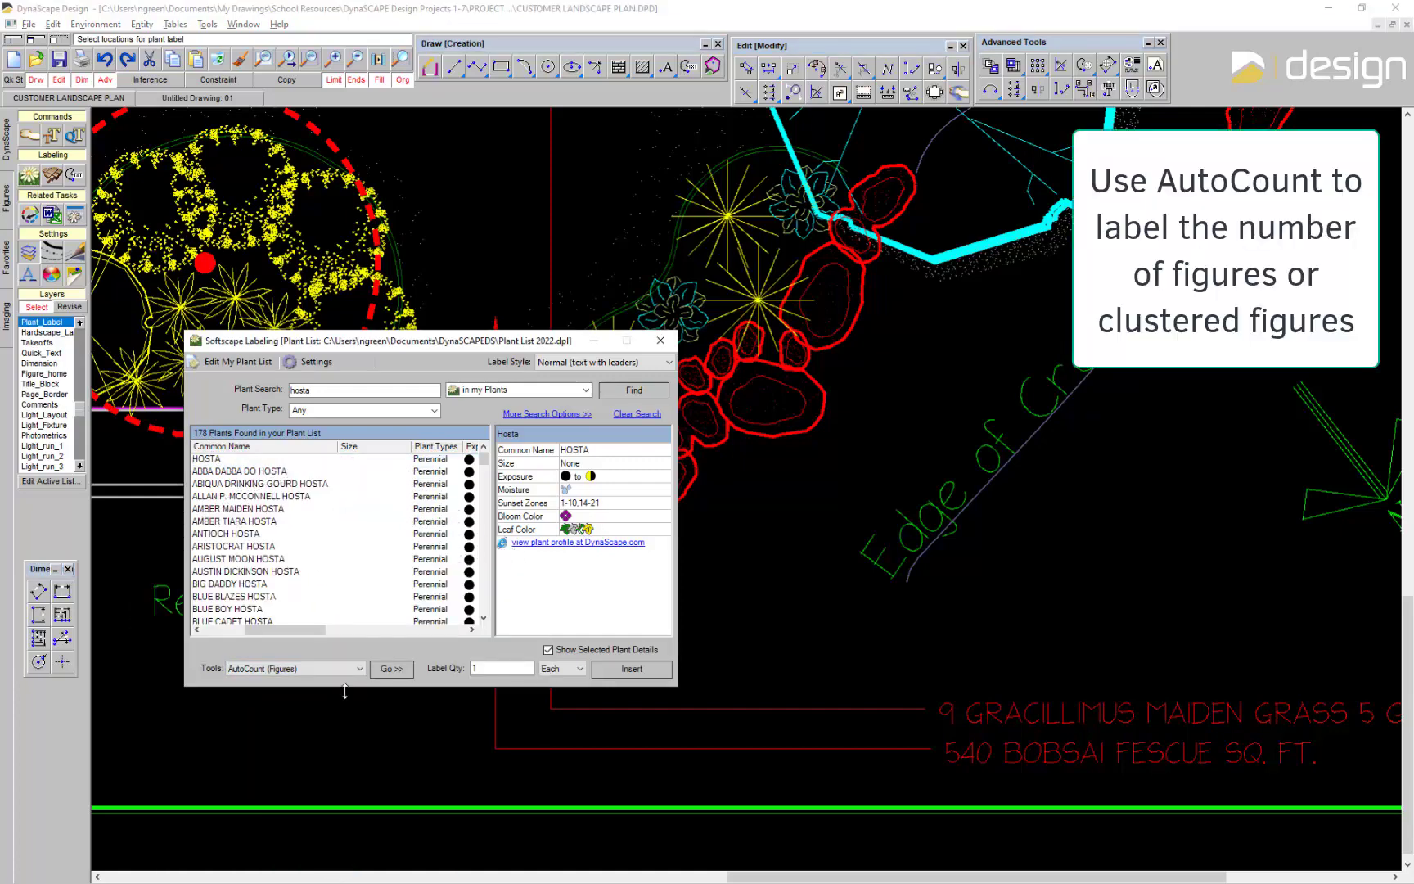
{"action": "left_click", "coordinate": [391, 668]}
Step: Place the 2 HOSTA label with its leader arrow at the lower hosta and its text above the Gracillimus Maiden Grass label
{"action": "left_click", "coordinate": [674, 299]}
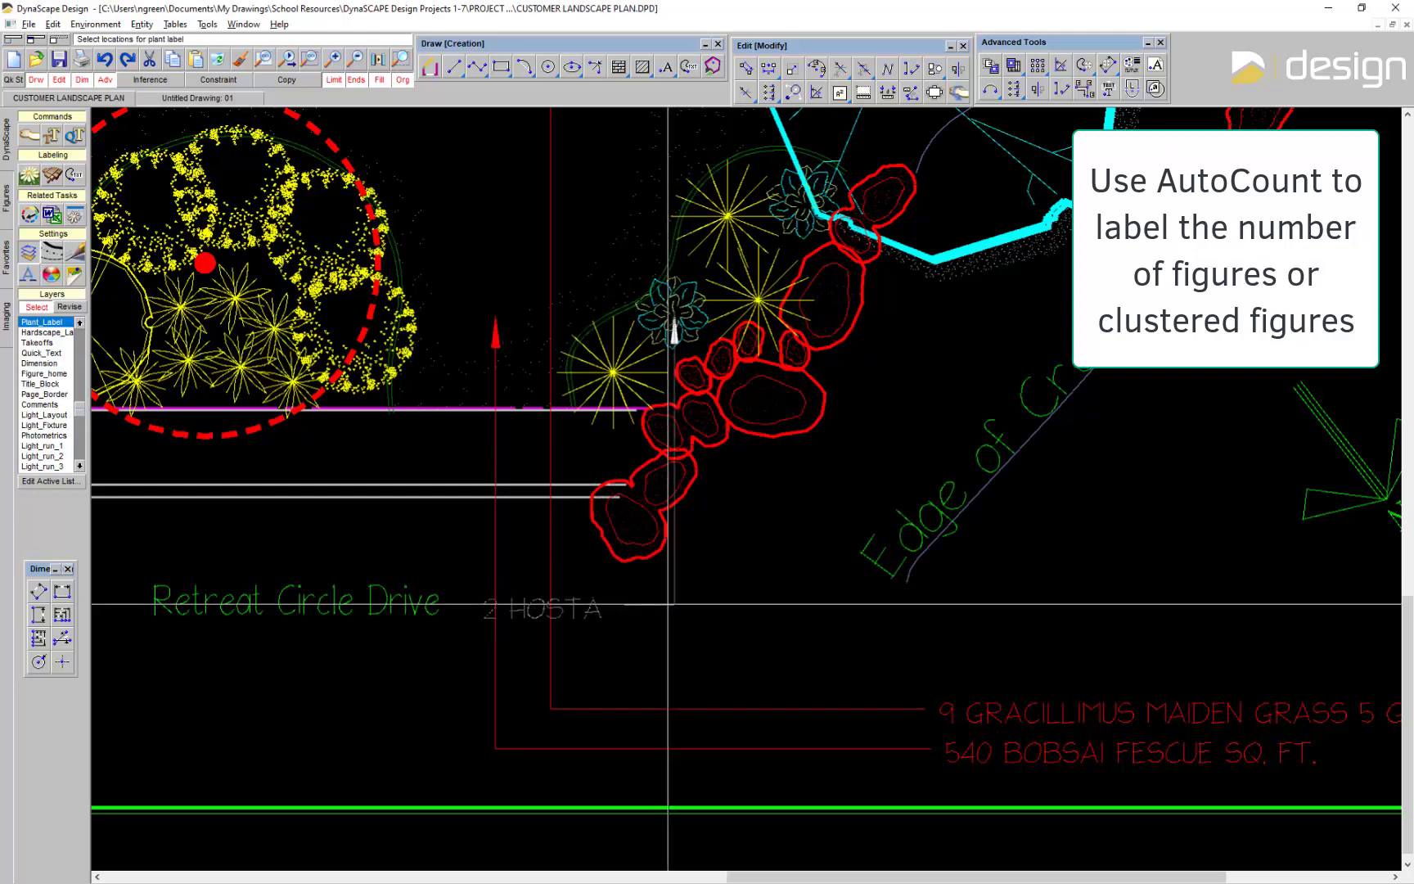
{"action": "left_click", "coordinate": [880, 658]}
{"action": "left_click", "coordinate": [661, 339]}
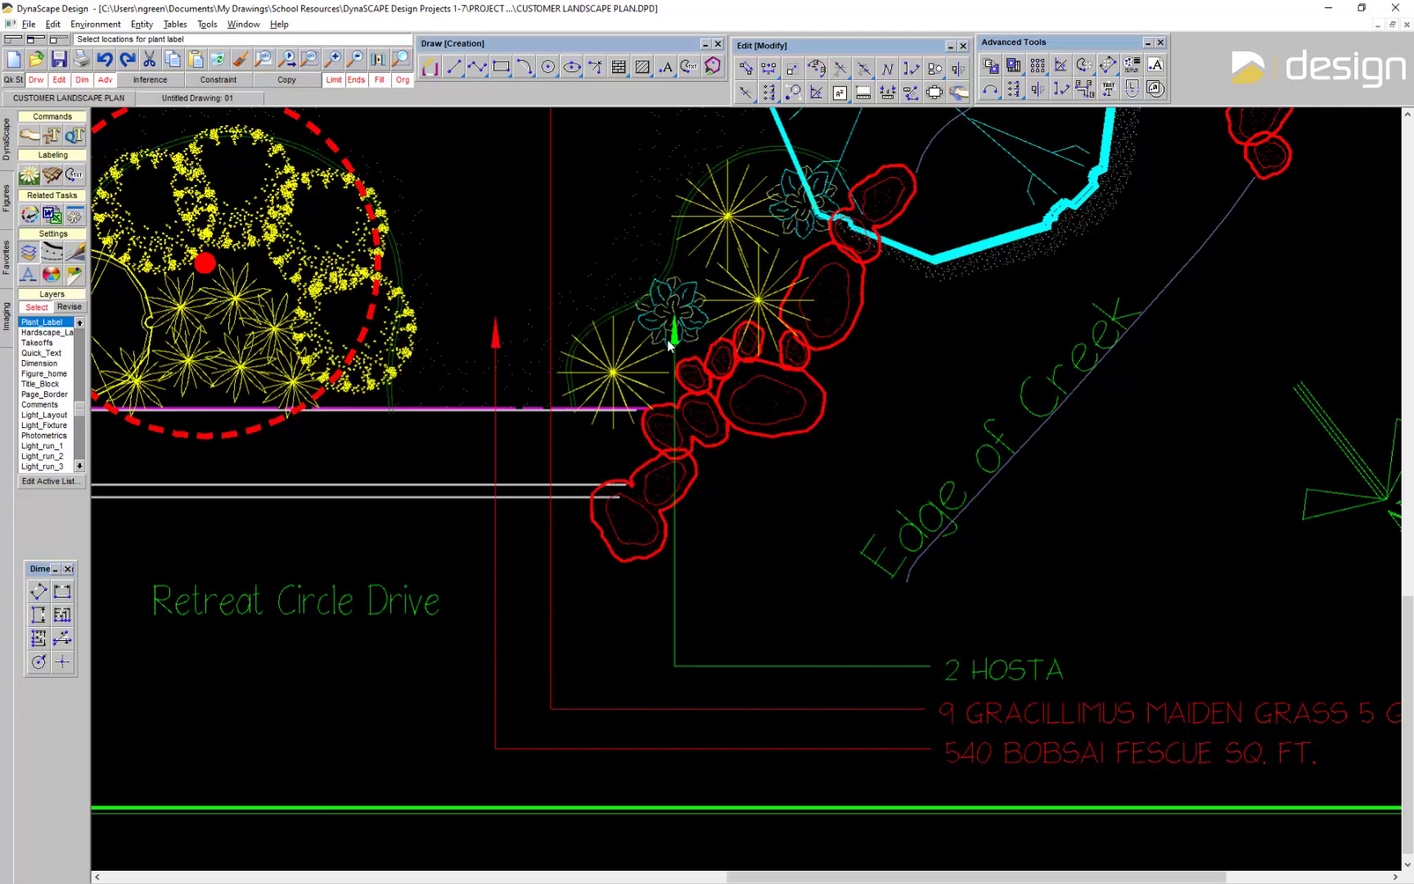
Step: Change the hosta label's displayed text to "2 HOSTA - GENERIC" and save the change
{"action": "left_click", "coordinate": [951, 673], "text": "ctrl"}
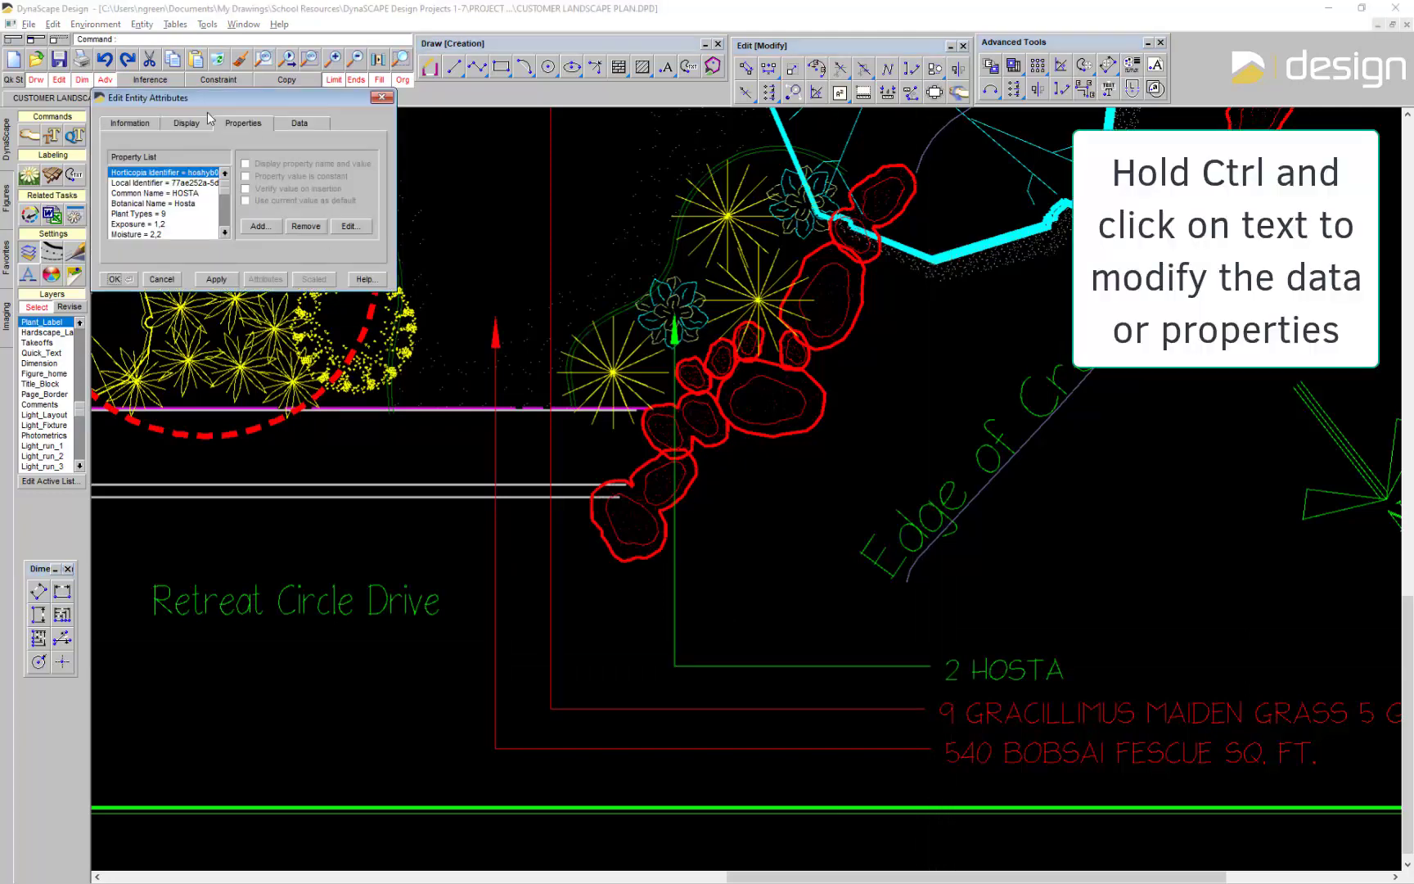
{"action": "left_click", "coordinate": [299, 125]}
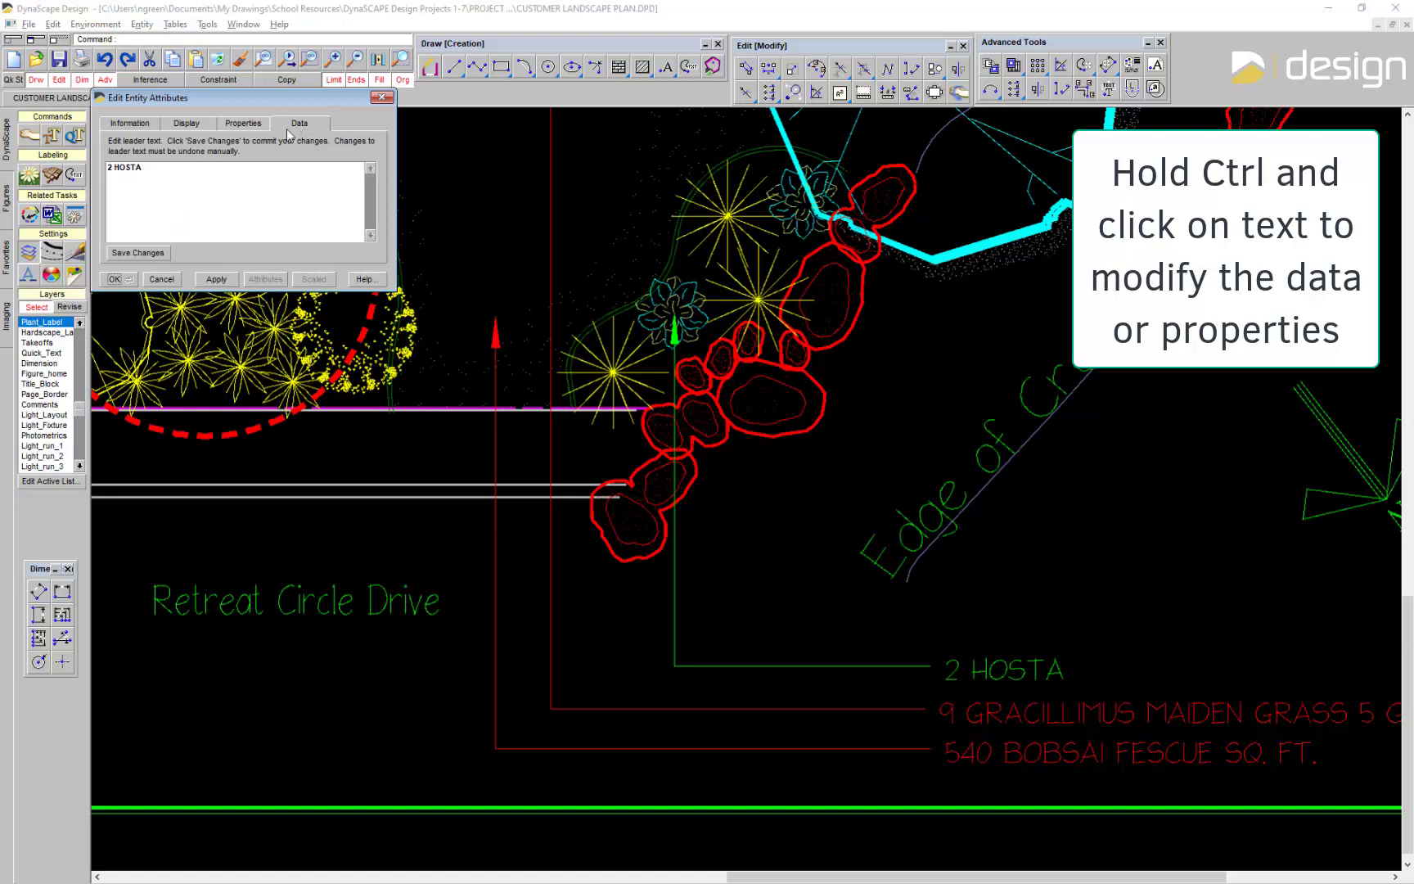
{"action": "type", "text": "- GENERIC"}
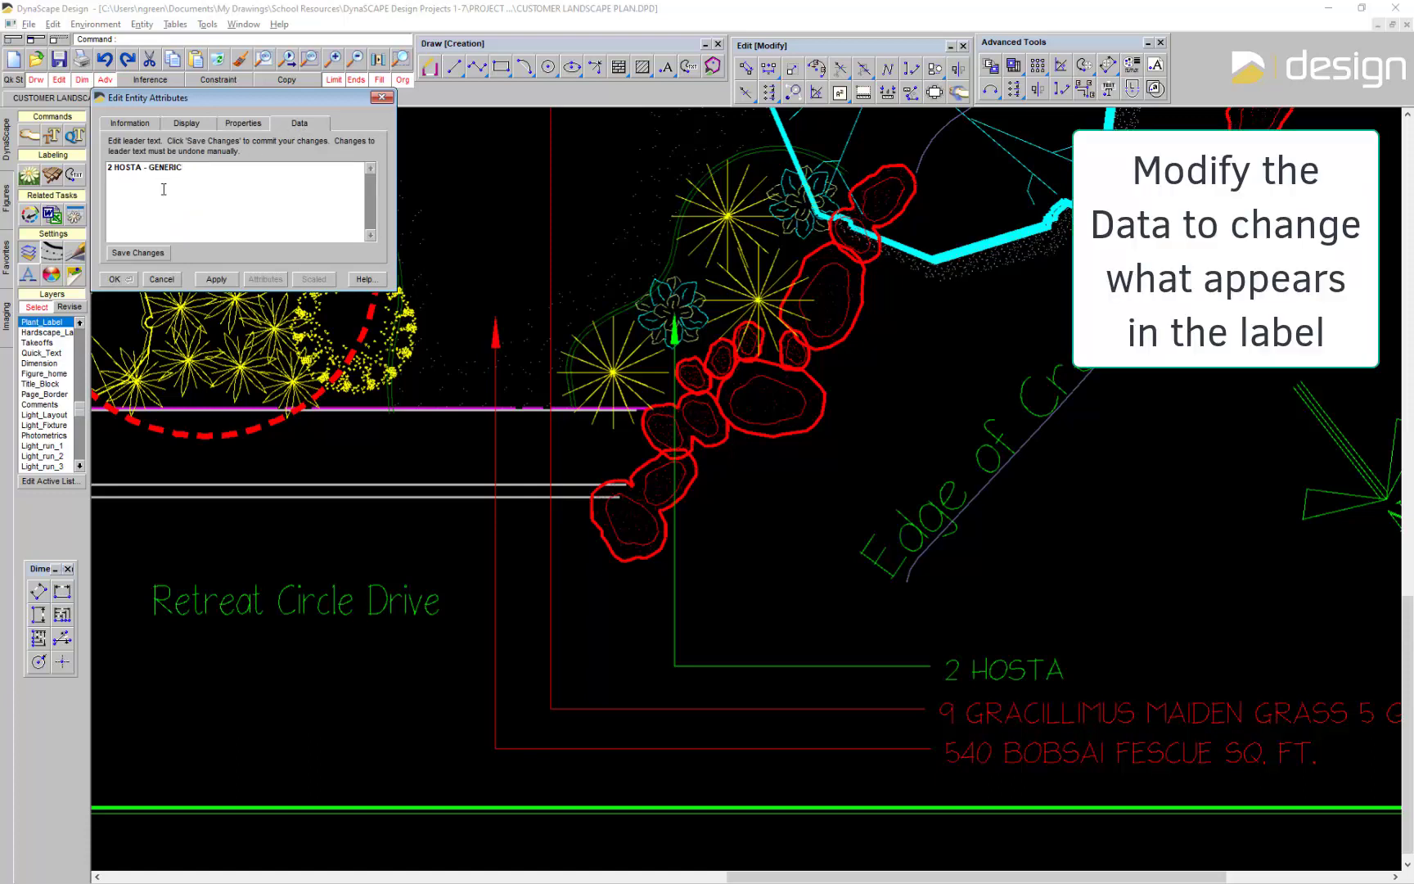
{"action": "left_click", "coordinate": [157, 250]}
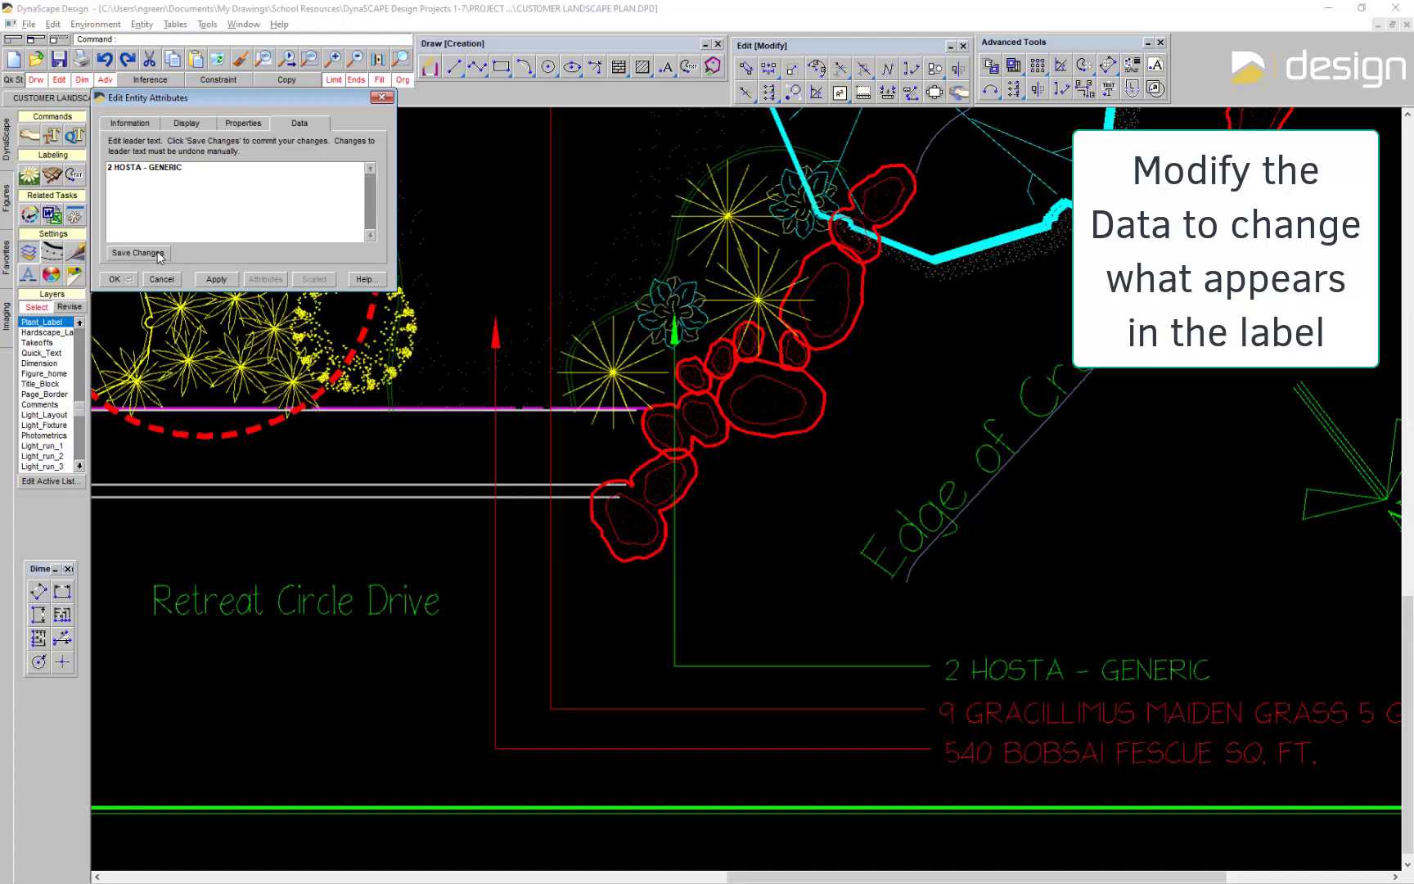
Step: Set the hosta label's Common Name property to "HOSTA (TO BE DETERMINED)" and apply the edited attributes
{"action": "left_click", "coordinate": [243, 123]}
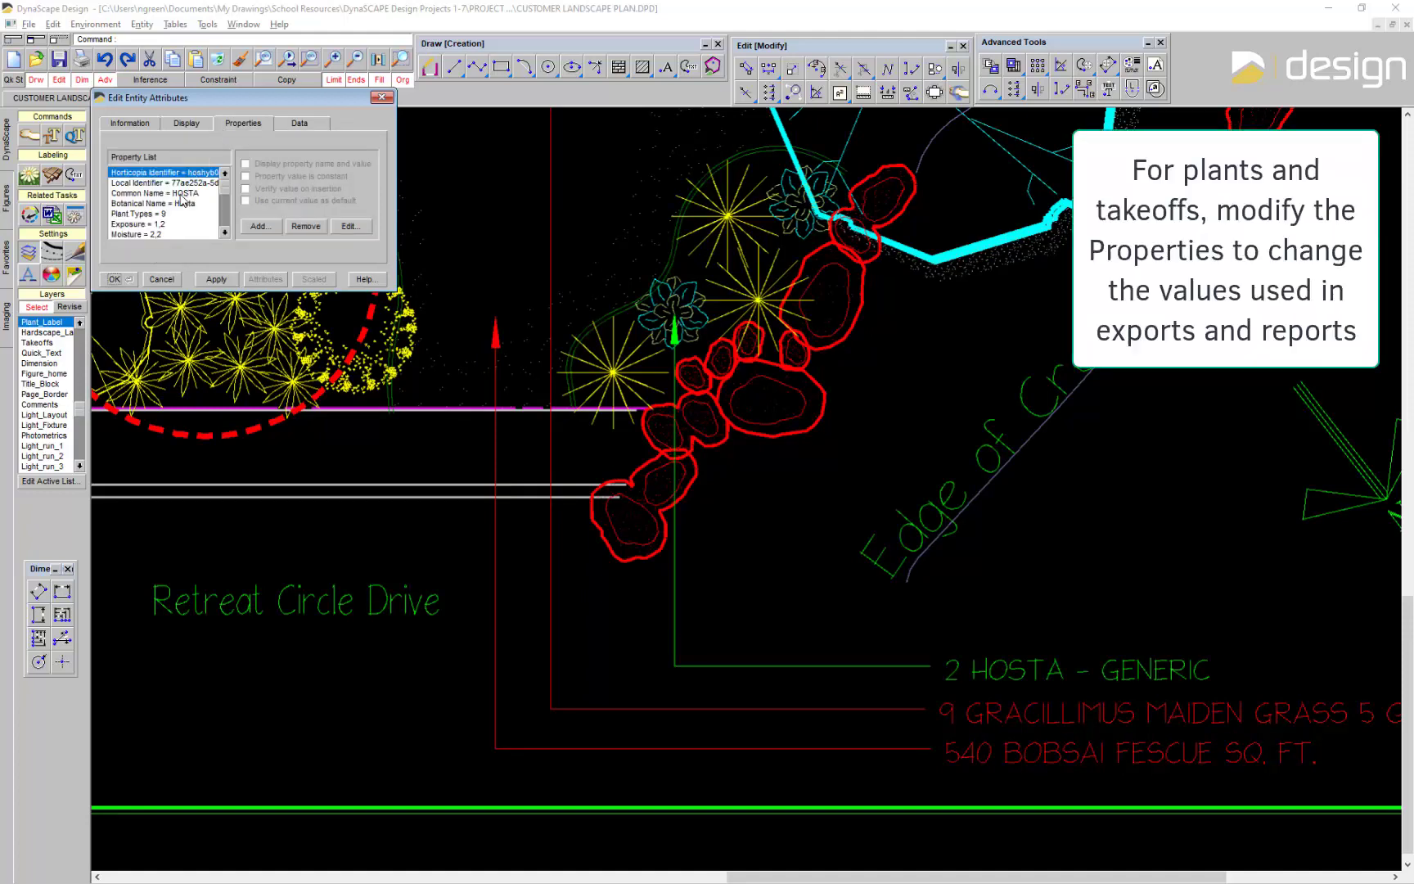
{"action": "left_click", "coordinate": [183, 194]}
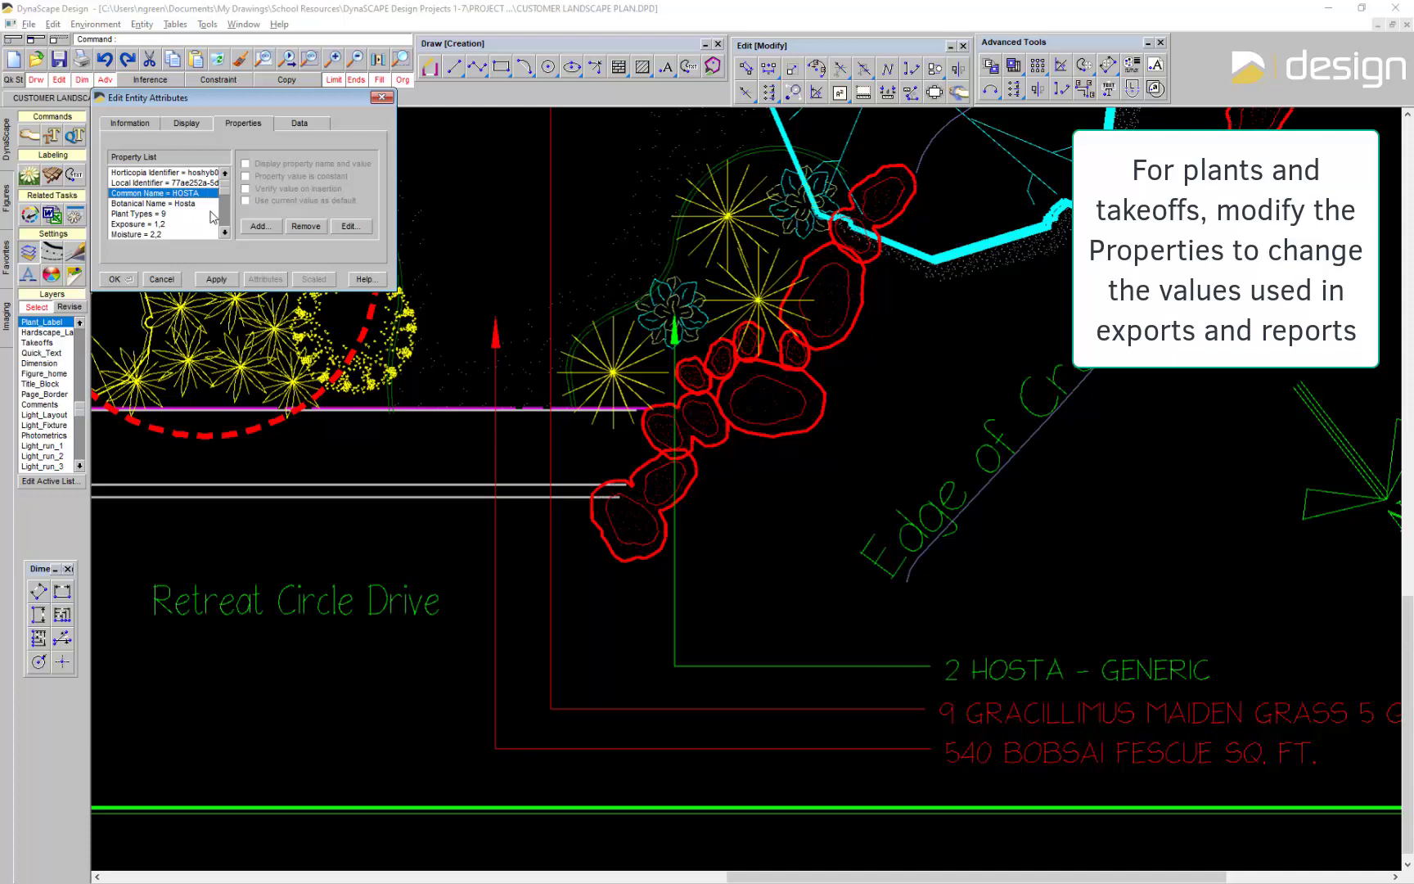
{"action": "left_click", "coordinate": [335, 228]}
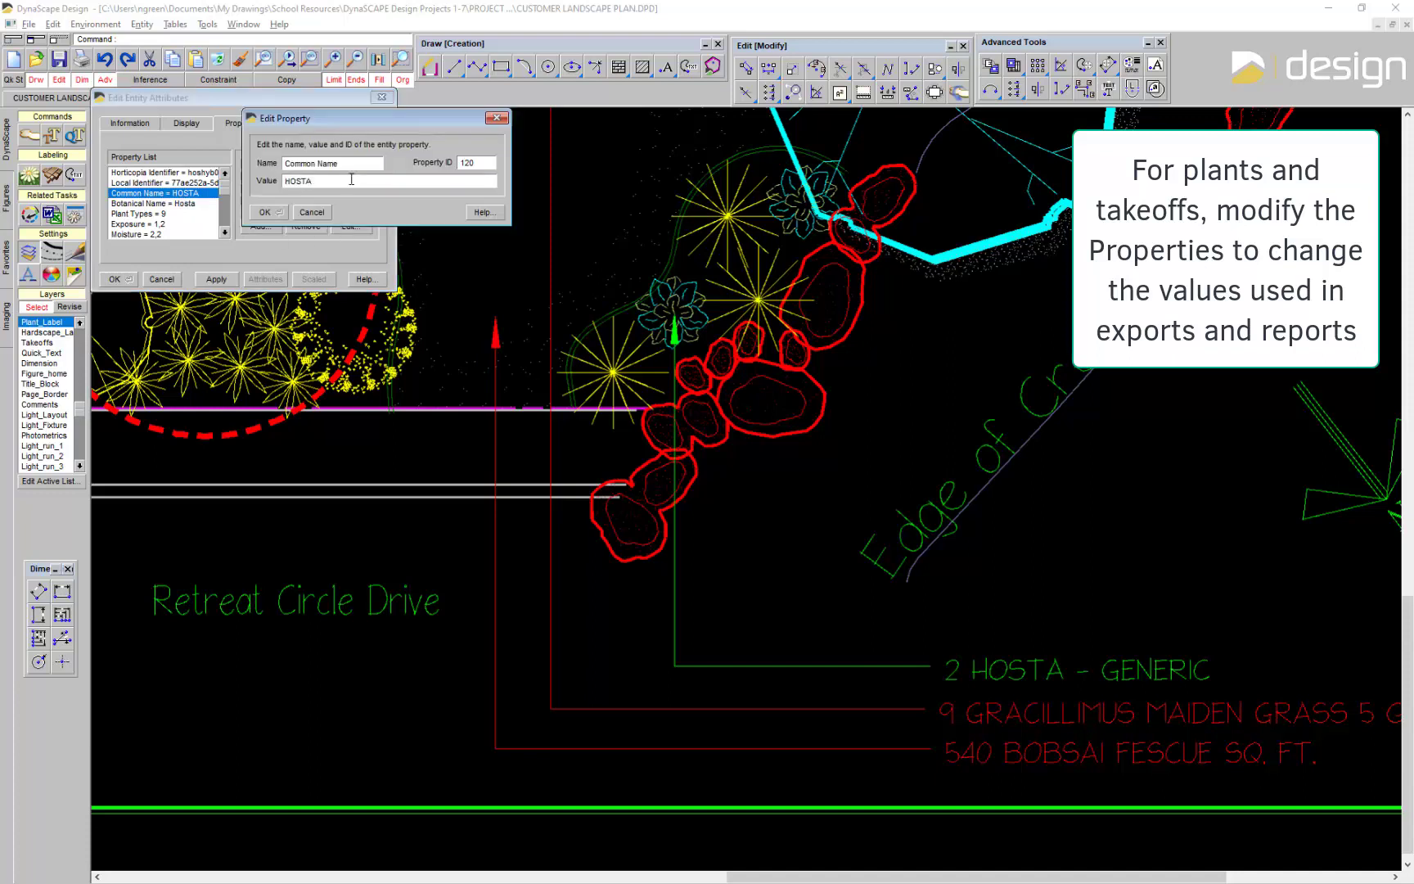
{"action": "type", "text": "(TO BE DETERMINED"}
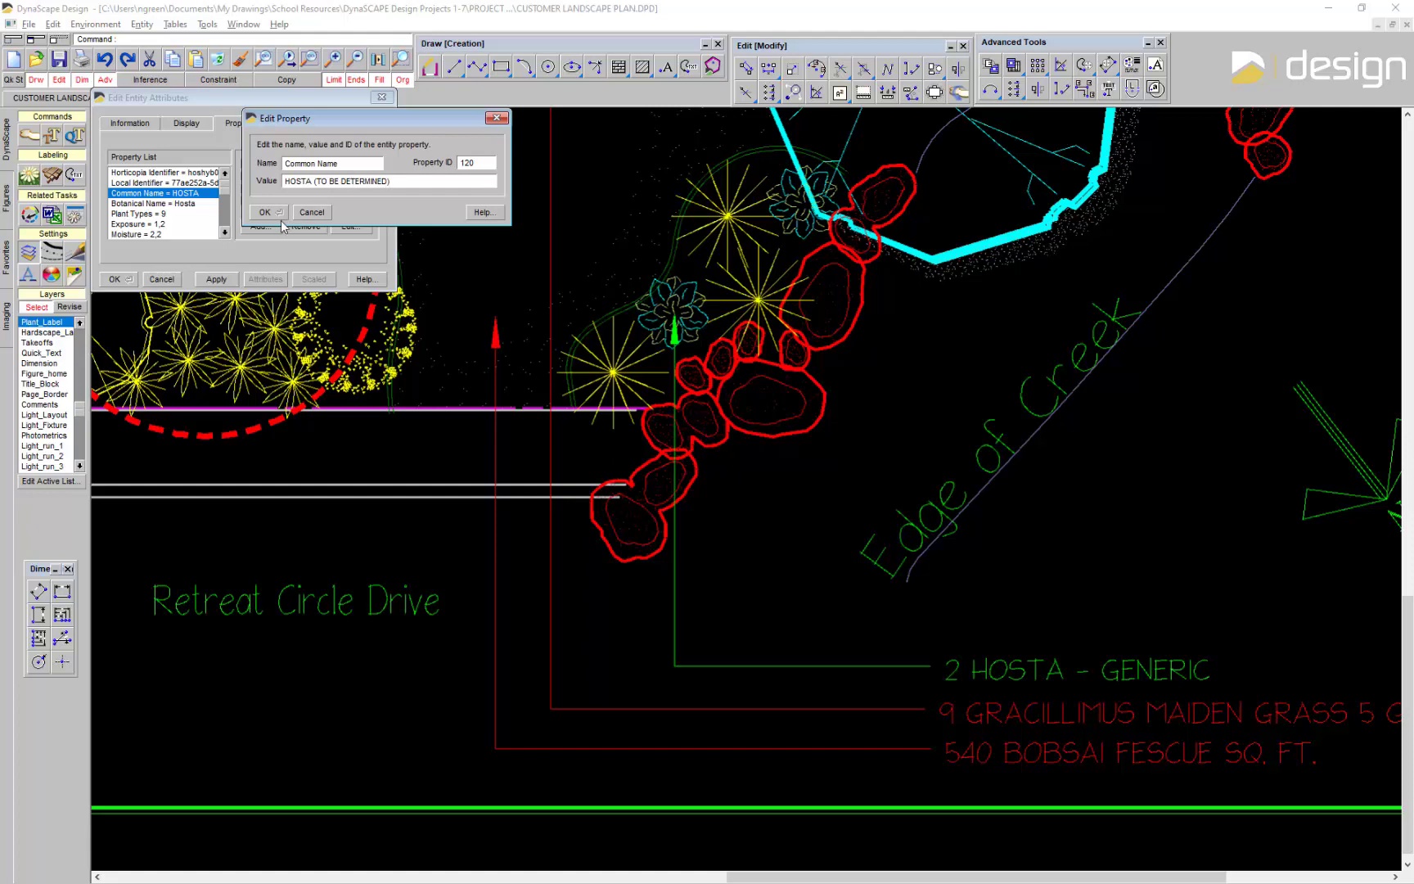
{"action": "left_click", "coordinate": [269, 213]}
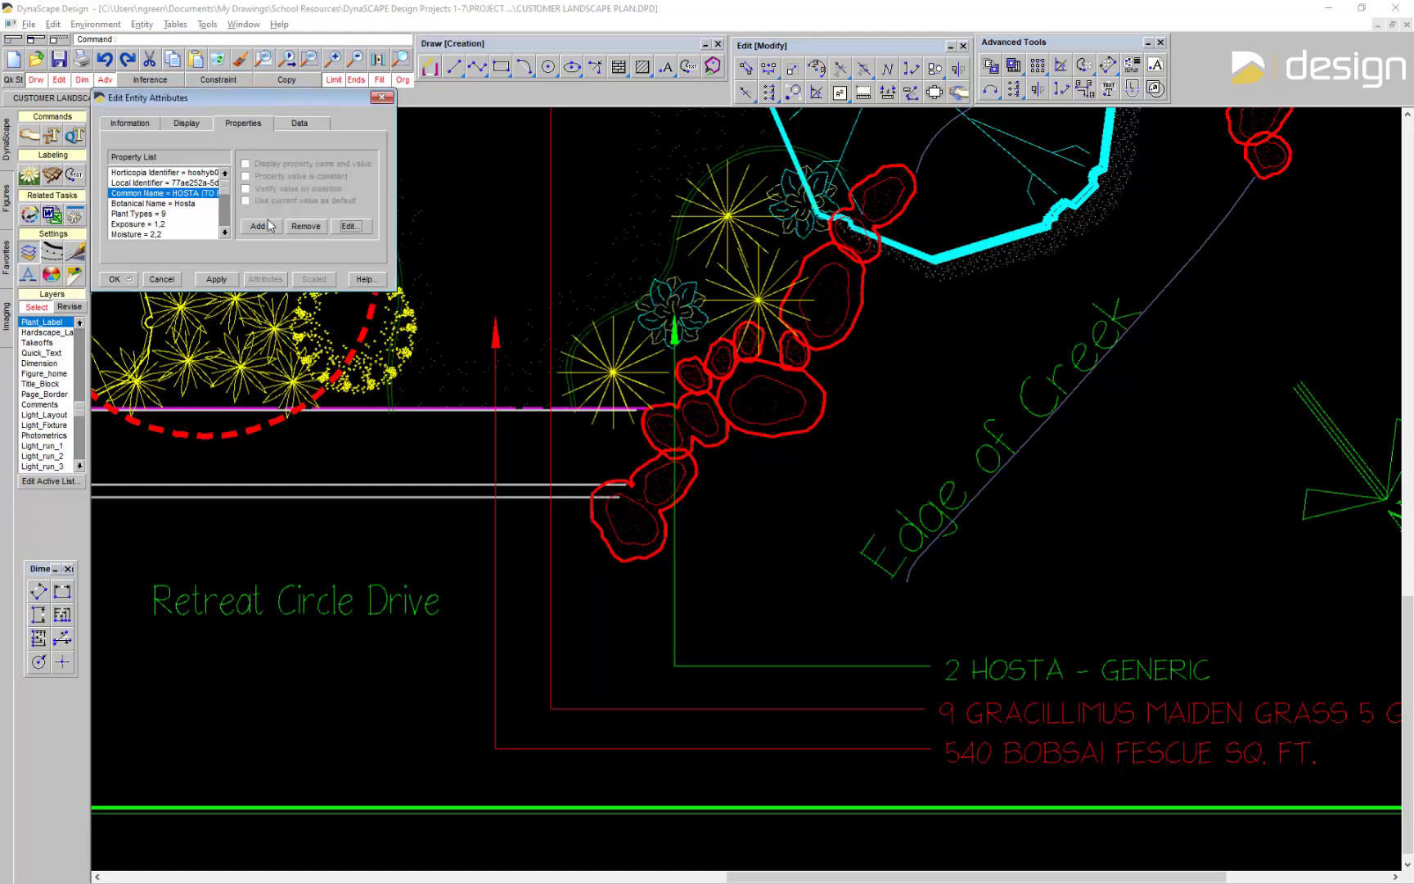
{"action": "left_click", "coordinate": [115, 280]}
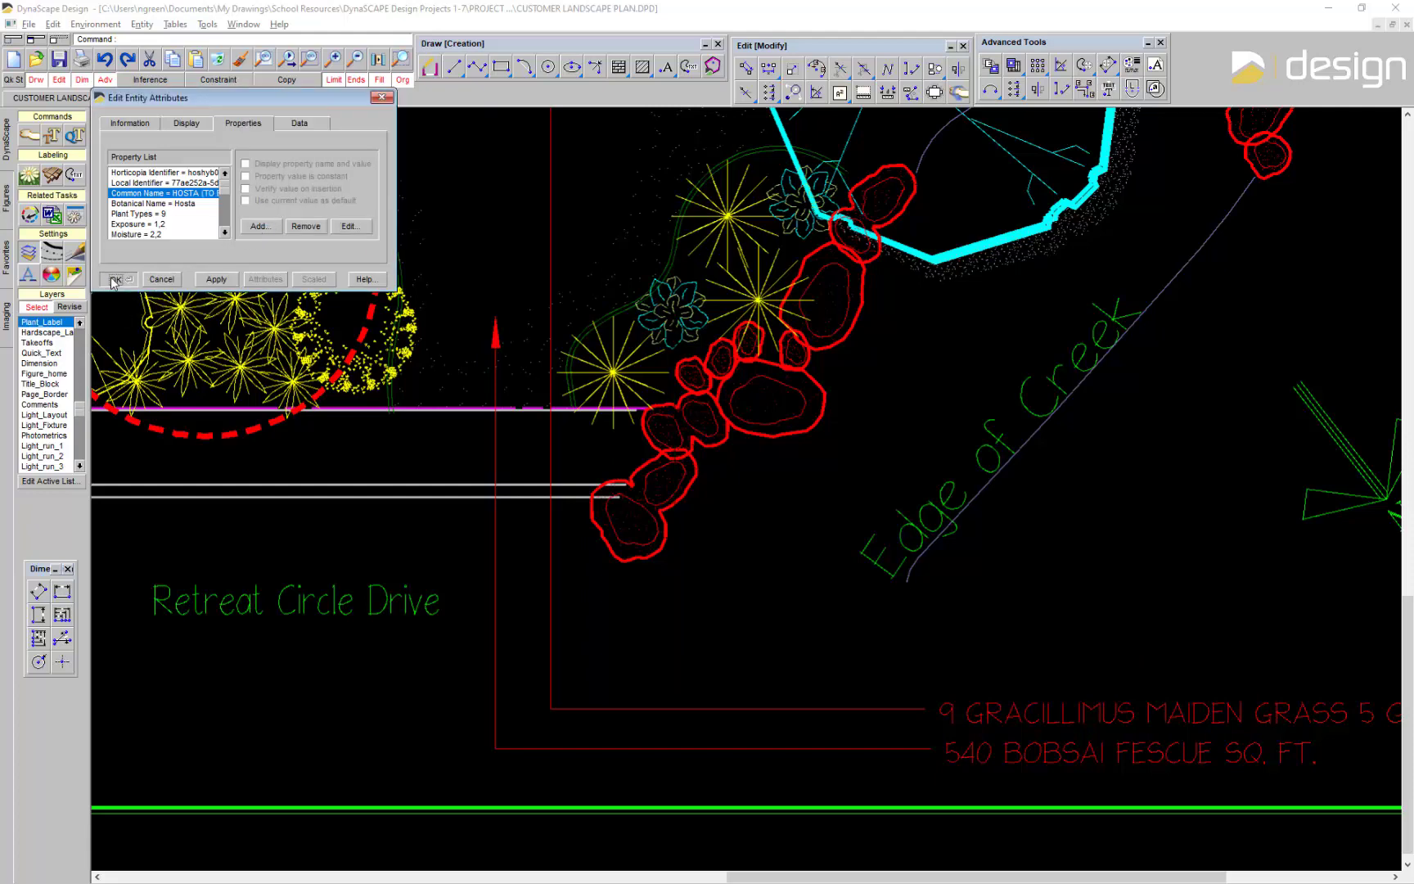
{"action": "left_click", "coordinate": [114, 280]}
Step: Assign the hosta label to the PHASE 2 quotation group
{"action": "left_click", "coordinate": [30, 214]}
{"action": "left_click", "coordinate": [620, 419]}
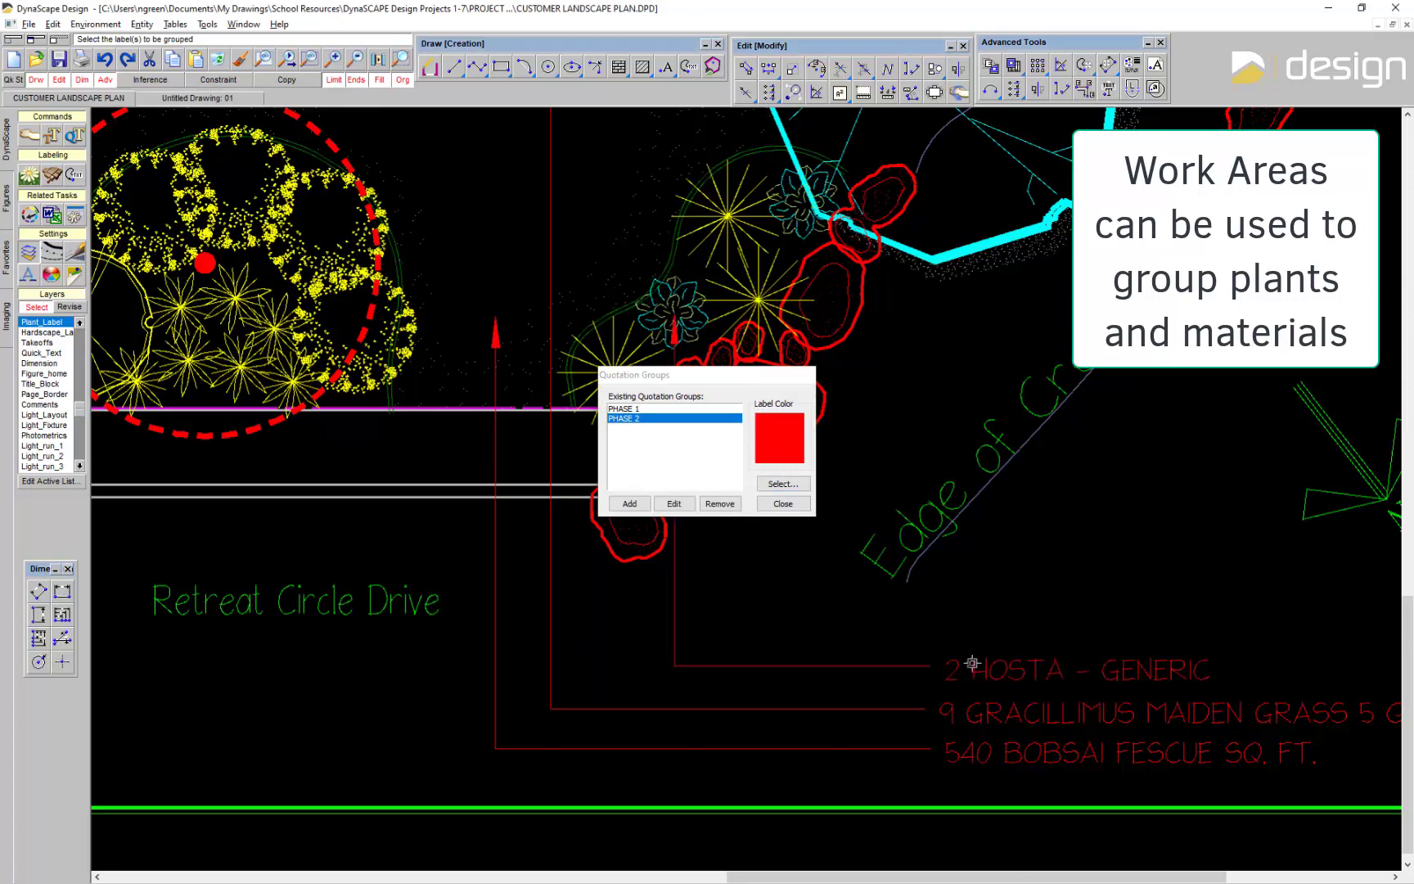
{"action": "left_click", "coordinate": [776, 504]}
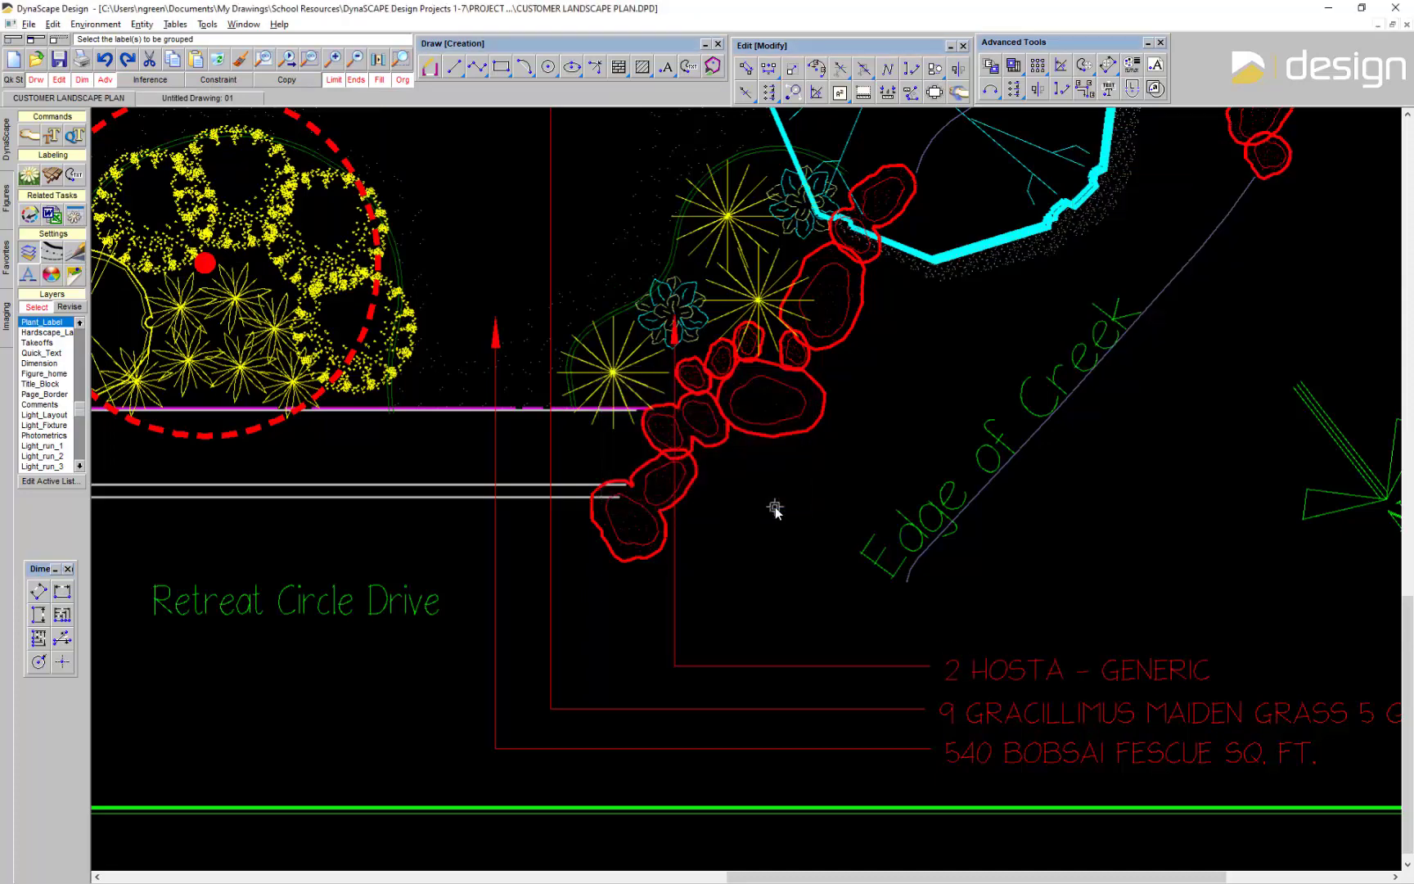
Step: Export the plants and materials list to Microsoft Word, grouped by work area/phase and arranged alphabetically by common name
{"action": "left_click", "coordinate": [50, 216]}
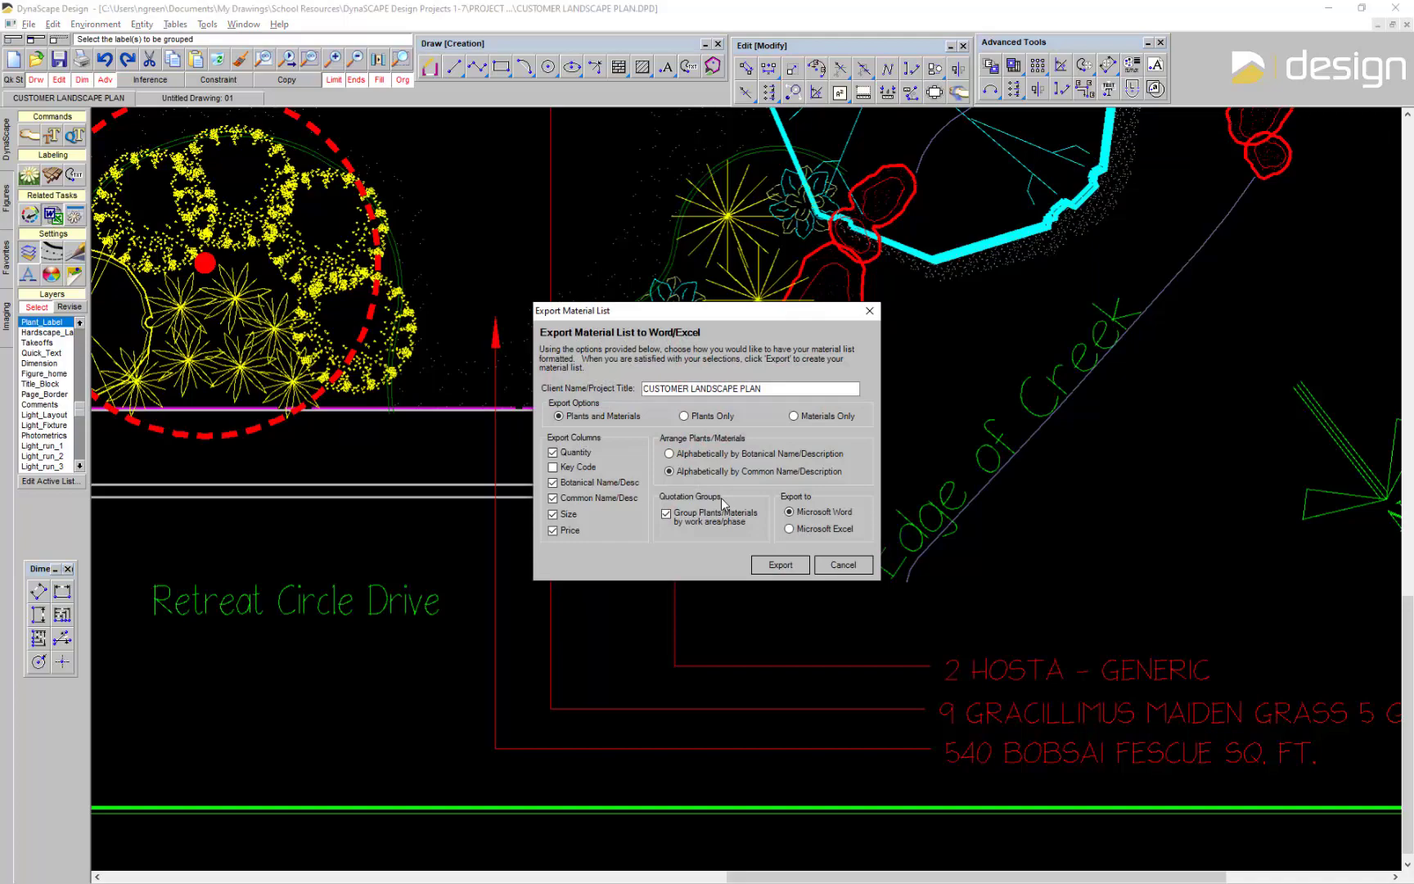
{"action": "left_click", "coordinate": [770, 568]}
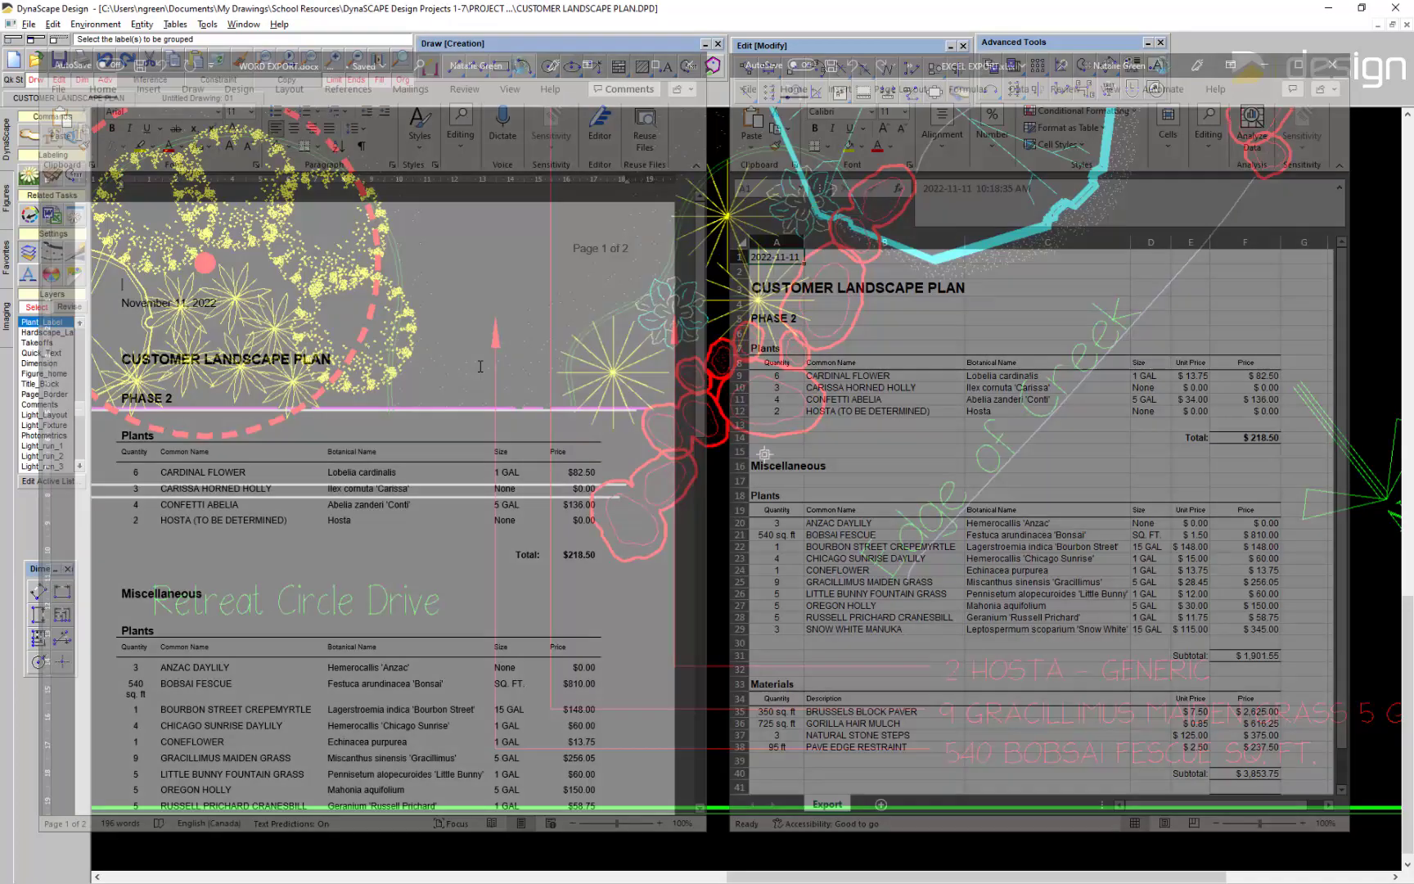